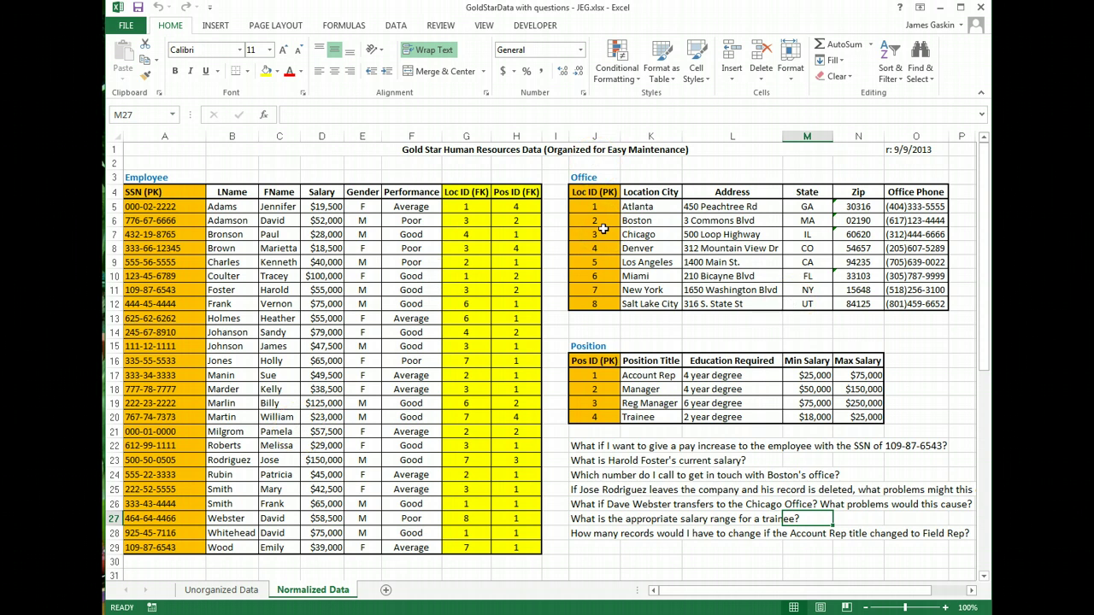
# Step: Switch to Access and create a blank desktop database with the file name Whatever
pyautogui.hotkey('alt', 'Tab')
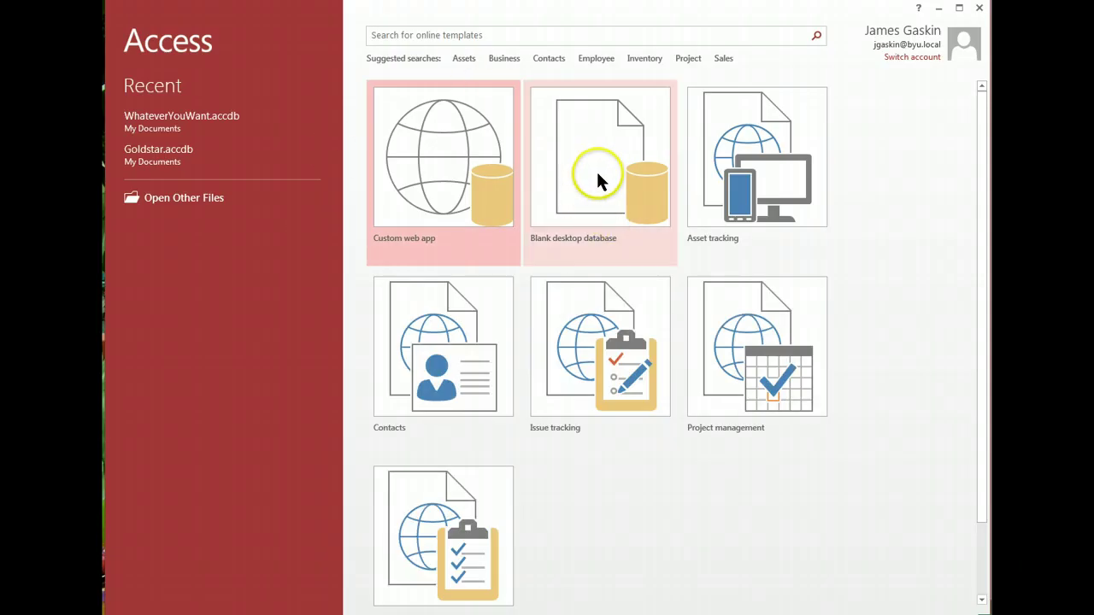
pyautogui.click(597, 175)
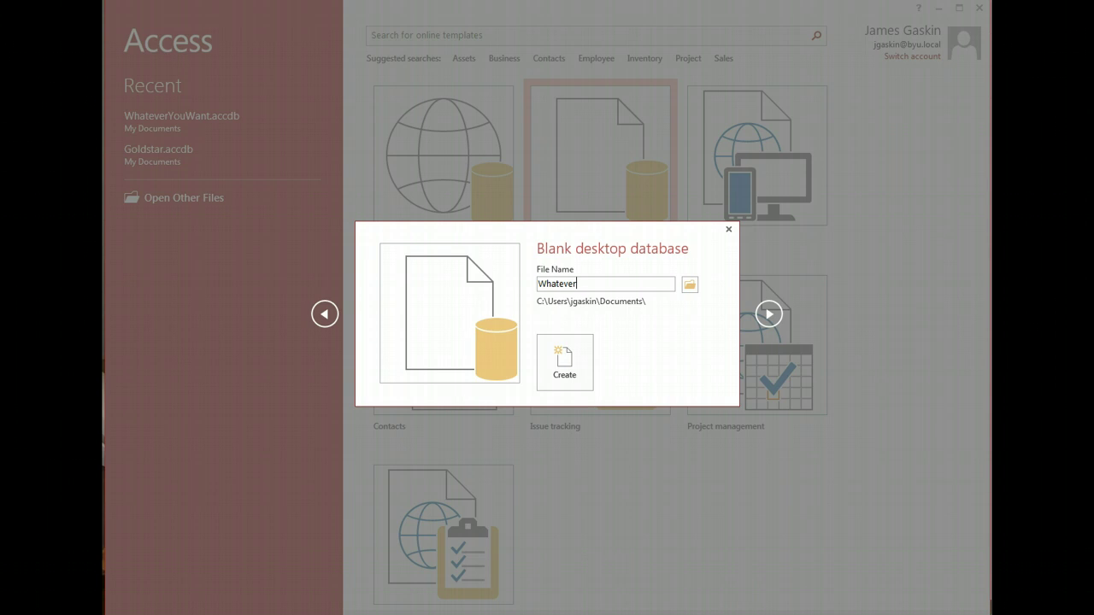
pyautogui.write('Whatever')
pyautogui.press('Return')
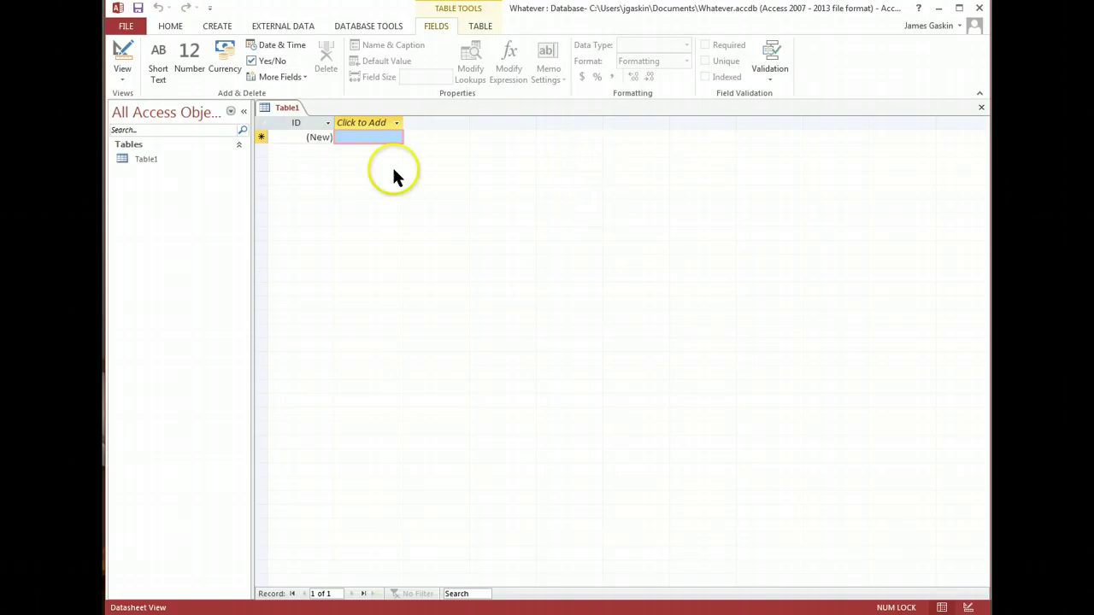
# Step: Copy the Office data with its headers (J4:O12) from the Excel workbook and paste the records into the empty Access table
pyautogui.hotkey('alt', 'Tab')
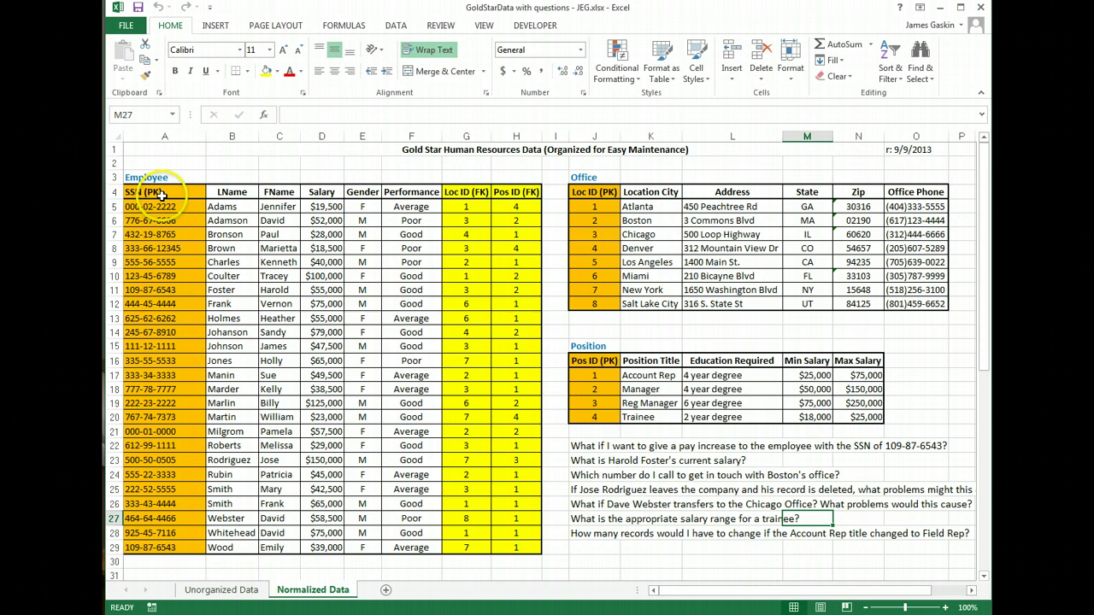
pyautogui.moveTo(614, 189); pyautogui.dragTo(917, 306)
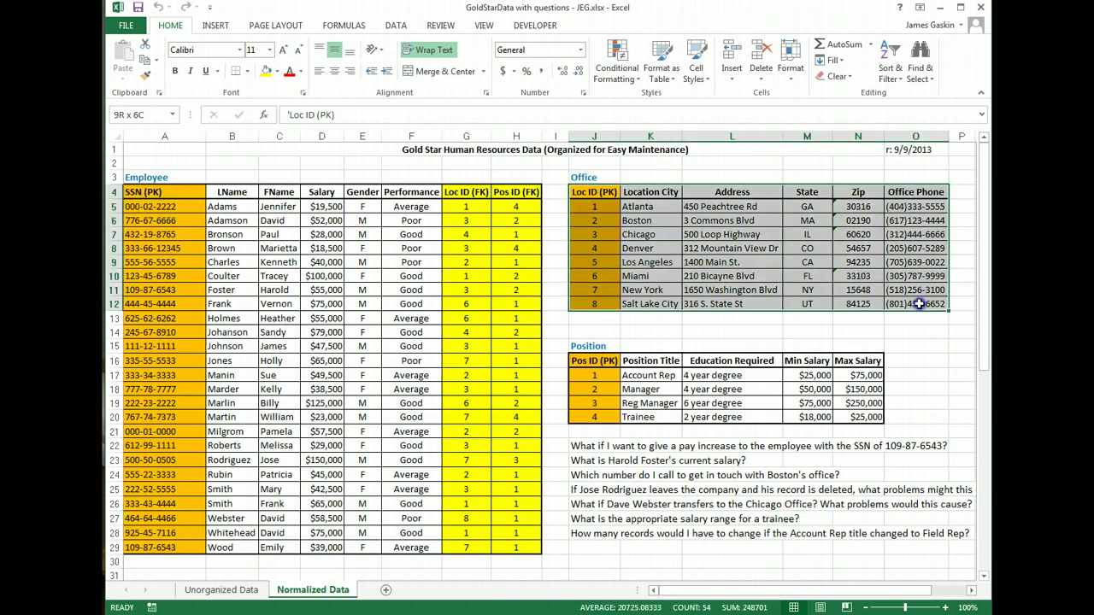
pyautogui.hotkey('ctrl', 'c')
pyautogui.hotkey('alt', 'Tab')
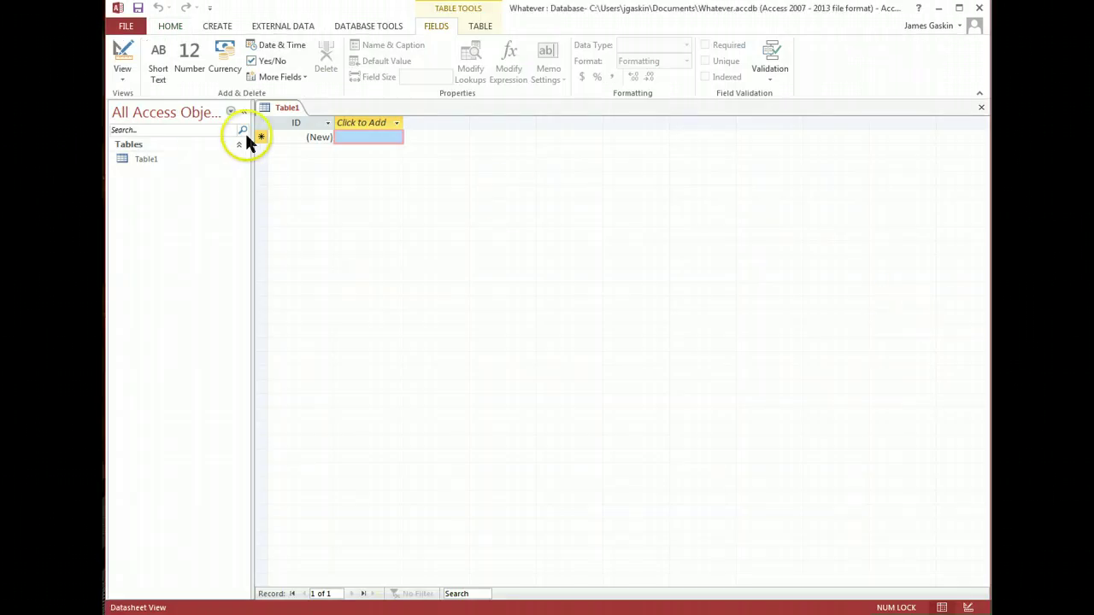
pyautogui.click(265, 125)
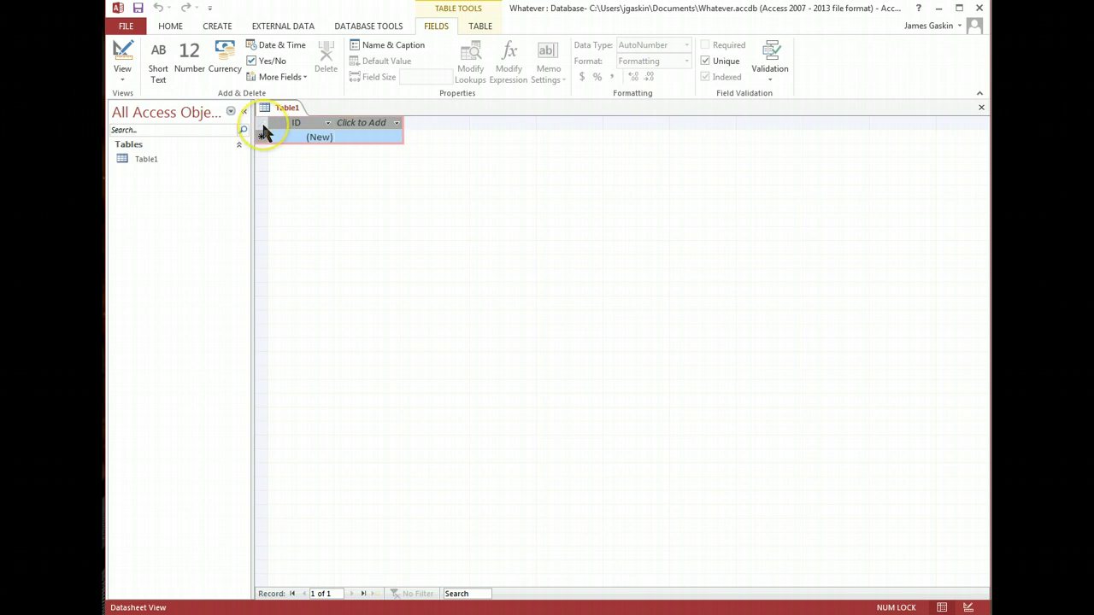
pyautogui.hotkey('ctrl', 'v')
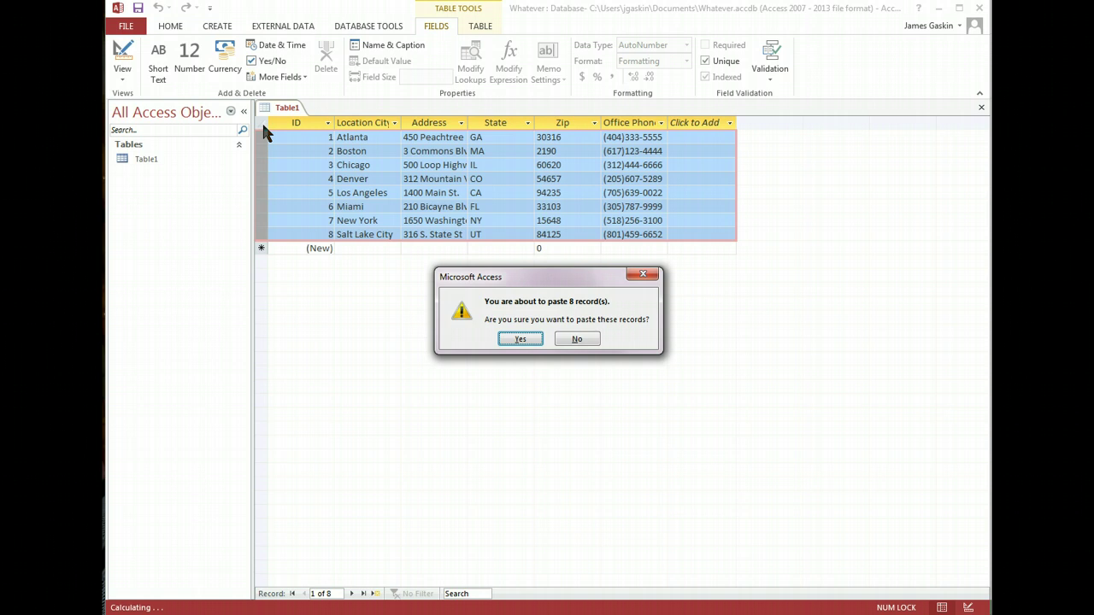
pyautogui.click(530, 340)
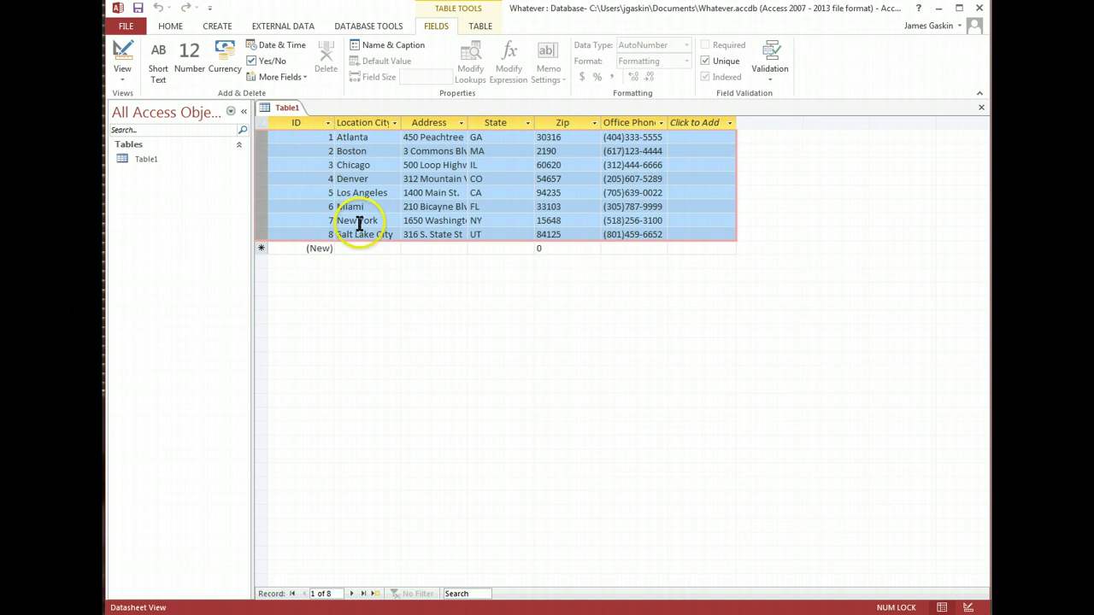
# Step: Save the table as Office for Design View and set the Zip field's data type to Short Text
pyautogui.click(130, 69)
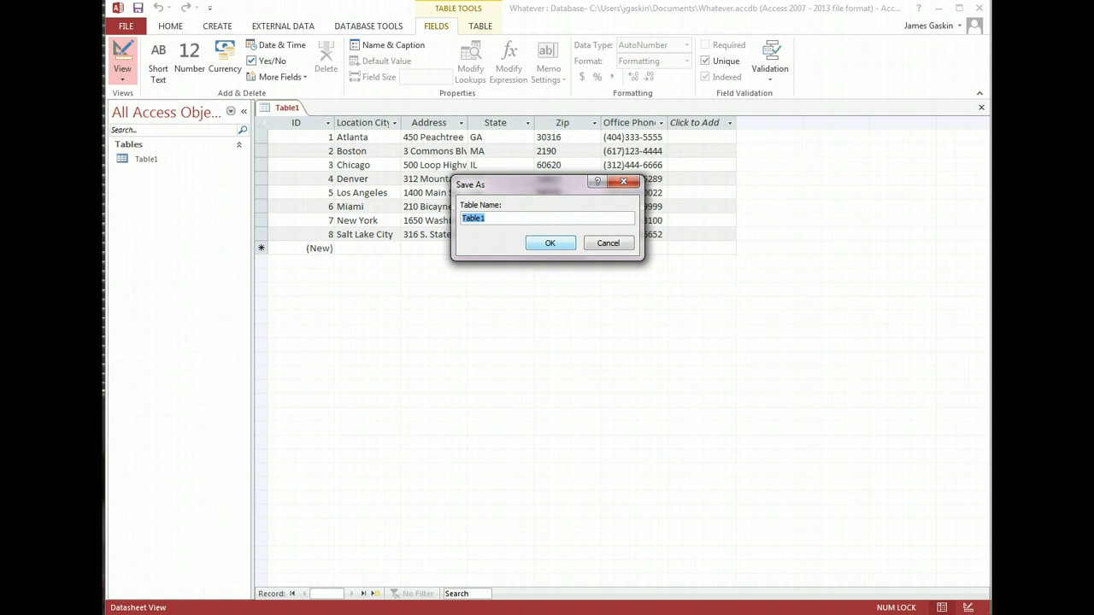
pyautogui.write('Office')
pyautogui.click(559, 243)
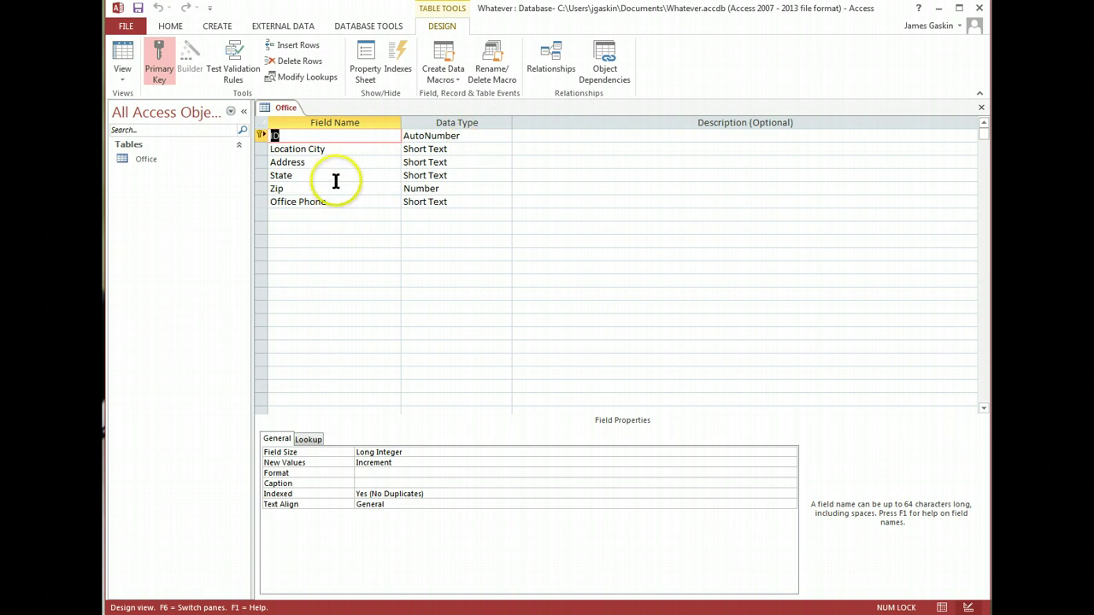
pyautogui.click(481, 189)
pyautogui.click(505, 188)
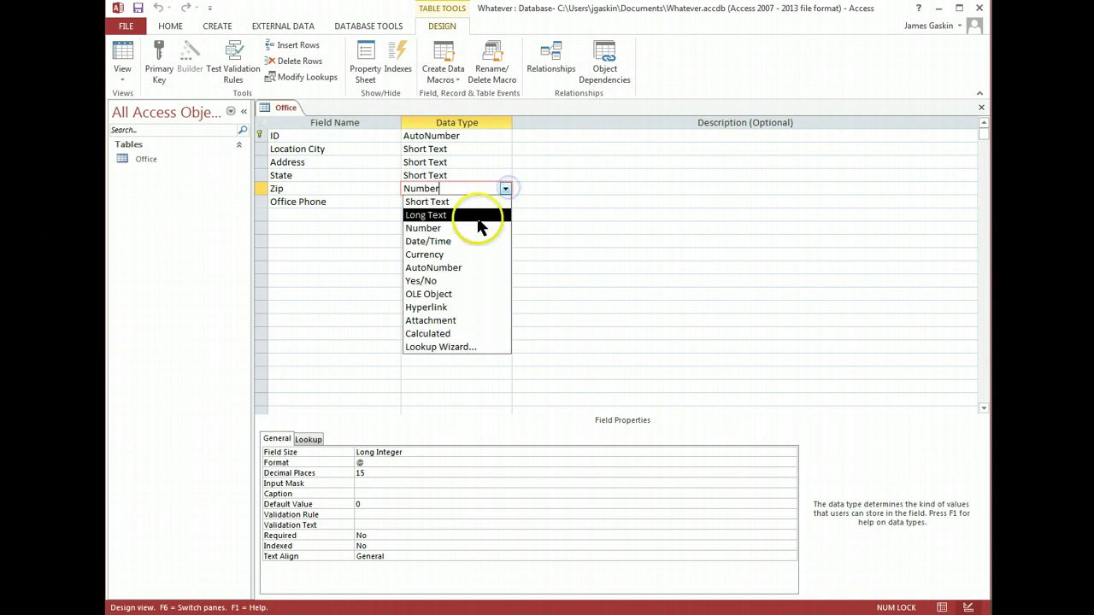
pyautogui.click(480, 206)
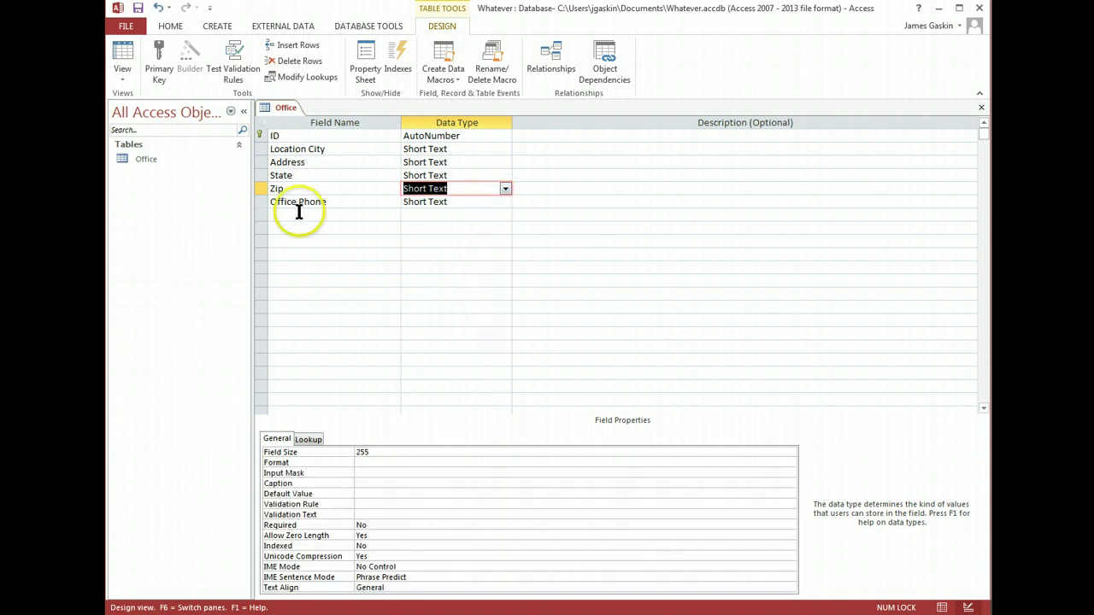
# Step: Create a new Access table and paste in the Position data with its headers (J16:N20) from the Excel workbook
pyautogui.click(229, 26)
pyautogui.click(177, 53)
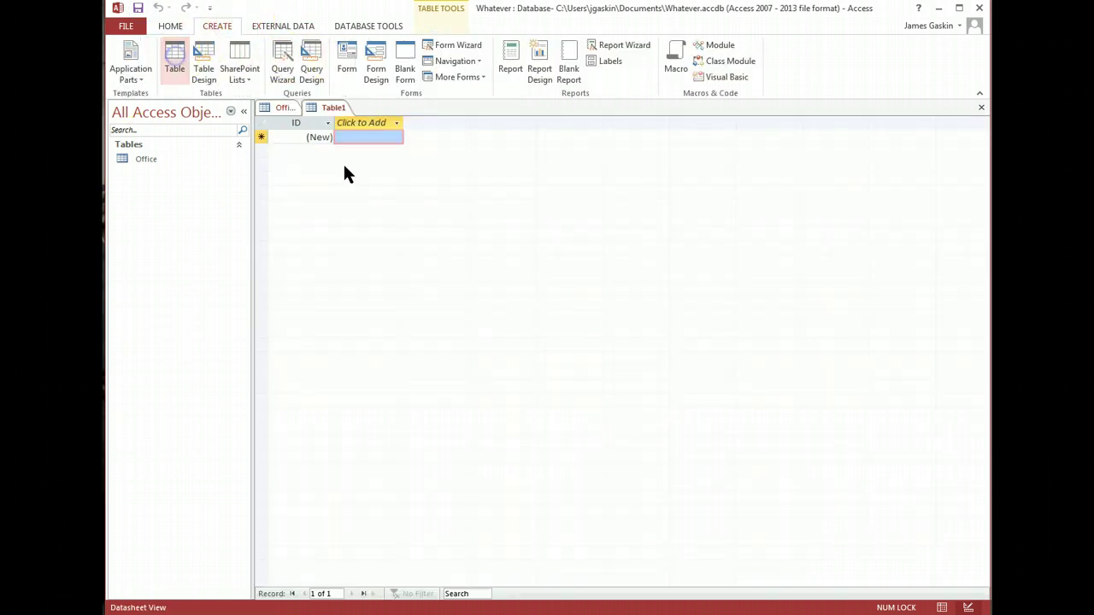
pyautogui.hotkey('alt', 'Tab')
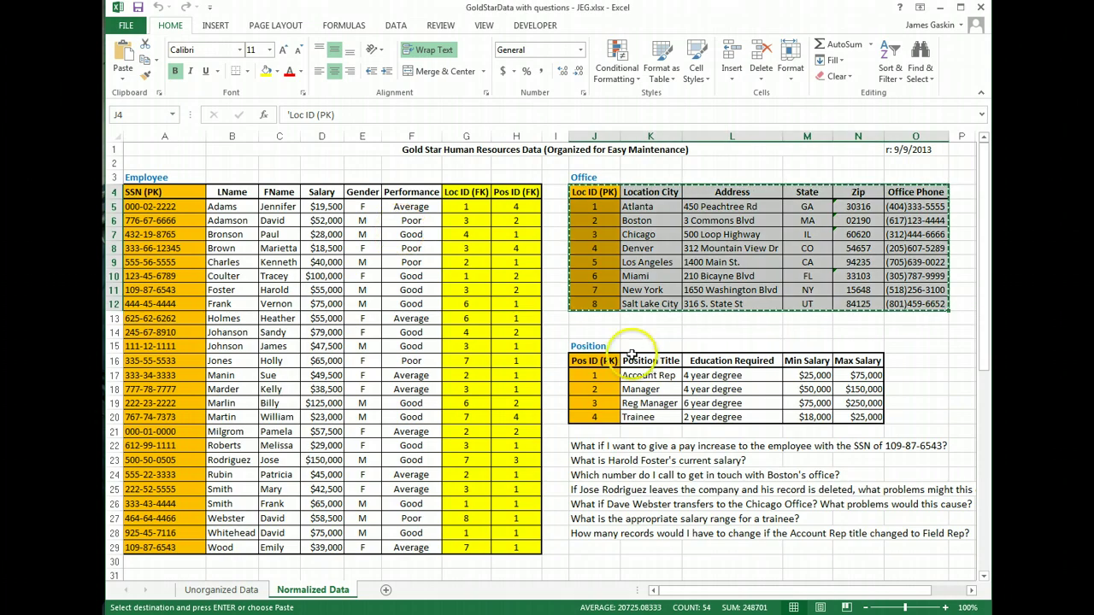
pyautogui.moveTo(589, 352); pyautogui.dragTo(867, 417)
pyautogui.hotkey('ctrl', 'c')
pyautogui.hotkey('alt', 'Tab')
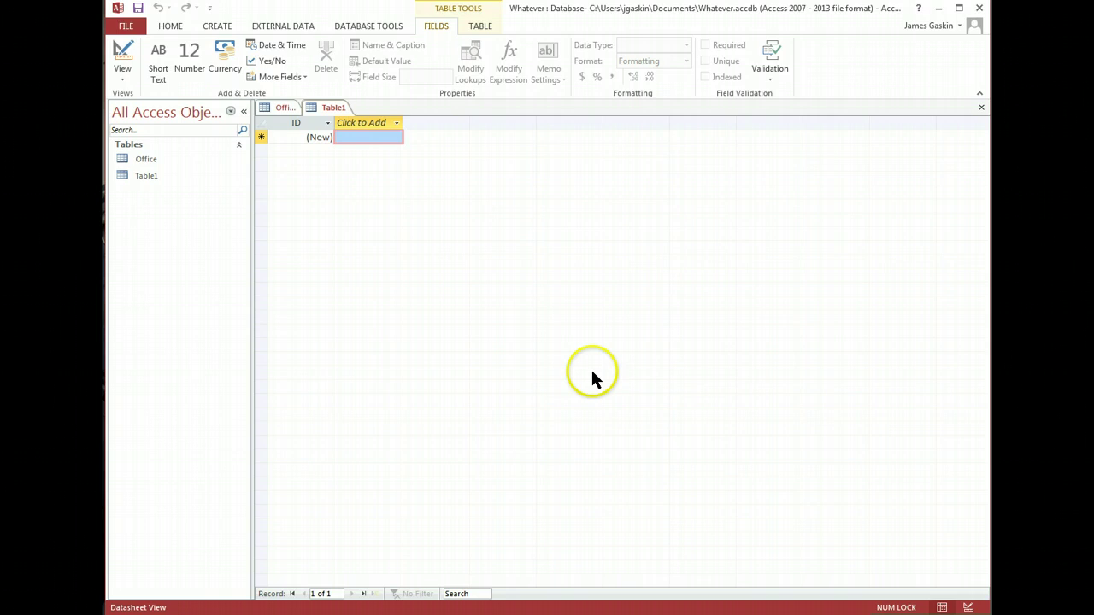
pyautogui.click(260, 124)
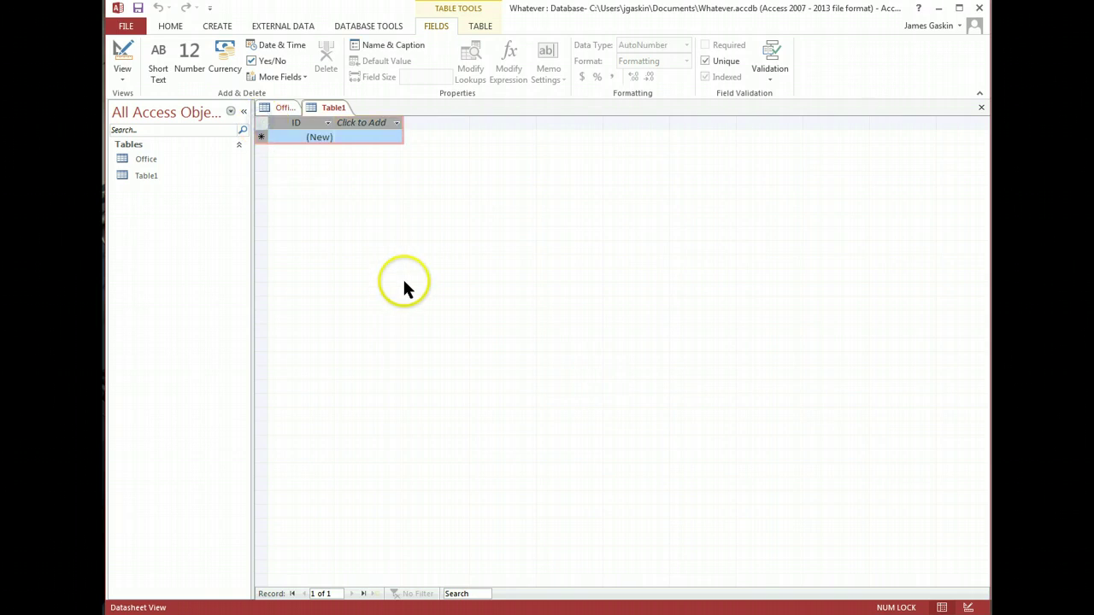
pyautogui.hotkey('ctrl', 'v')
pyautogui.click(518, 338)
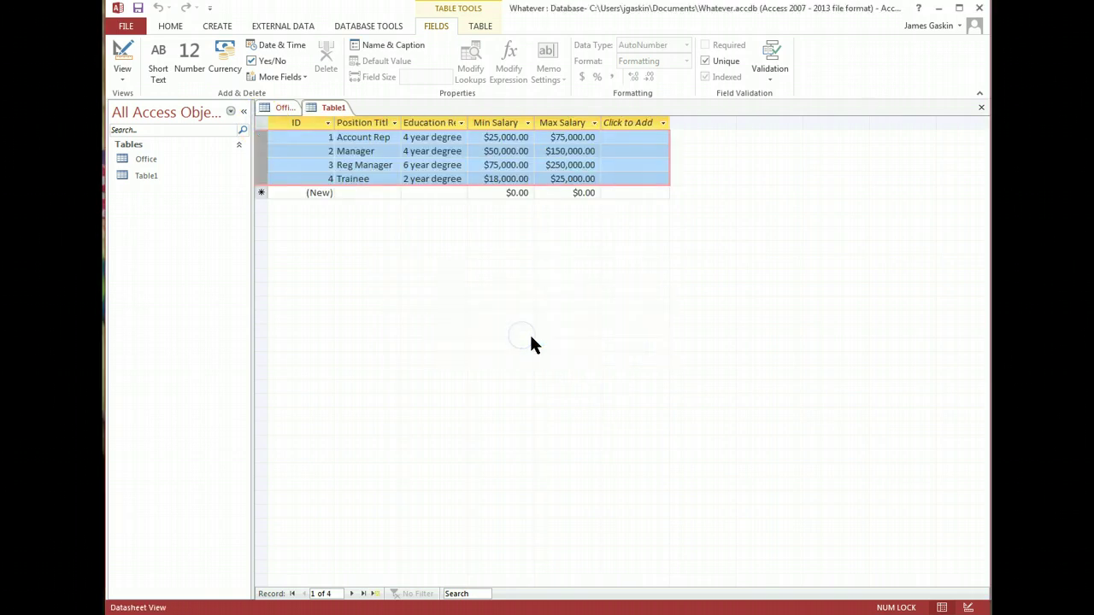
# Step: Open the pasted position table in Design View, saving it under the name Position
pyautogui.click(122, 54)
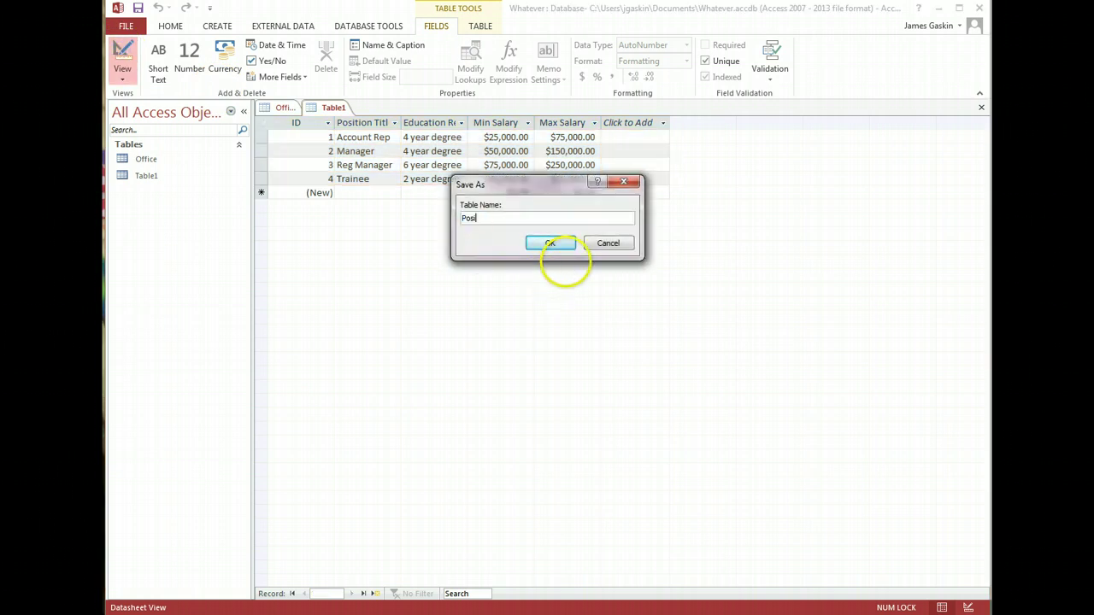
pyautogui.write('Position')
pyautogui.press('Return')
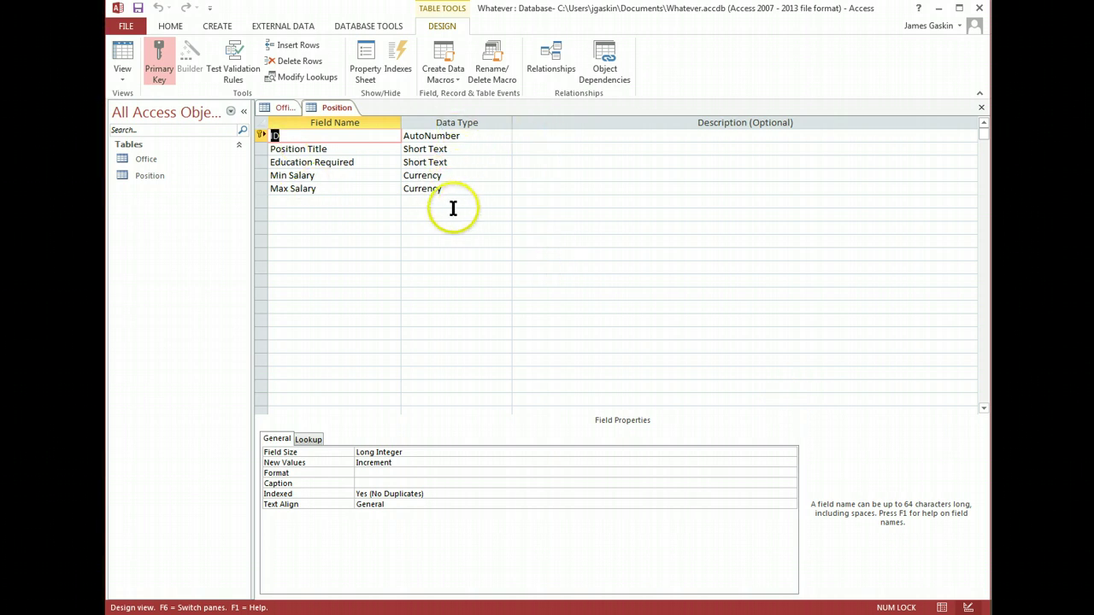
# Step: Copy the Employee data with its headers (A4:H29) from Excel and paste the records into a new Access table
pyautogui.hotkey('alt', 'Tab')
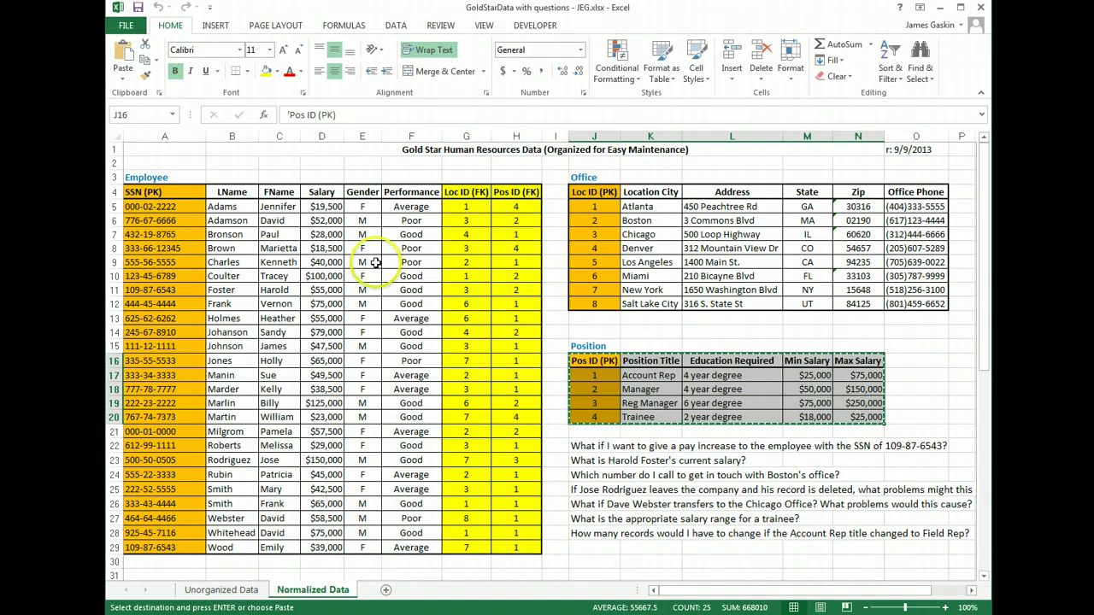
pyautogui.moveTo(144, 191); pyautogui.dragTo(521, 545)
pyautogui.hotkey('alt', 'Tab')
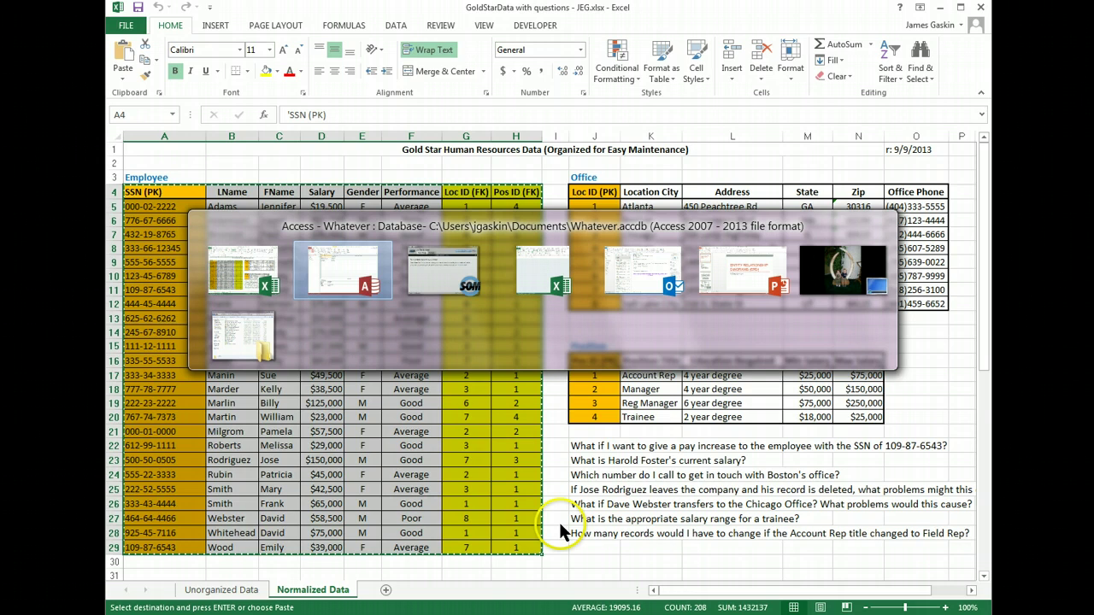
pyautogui.click(214, 27)
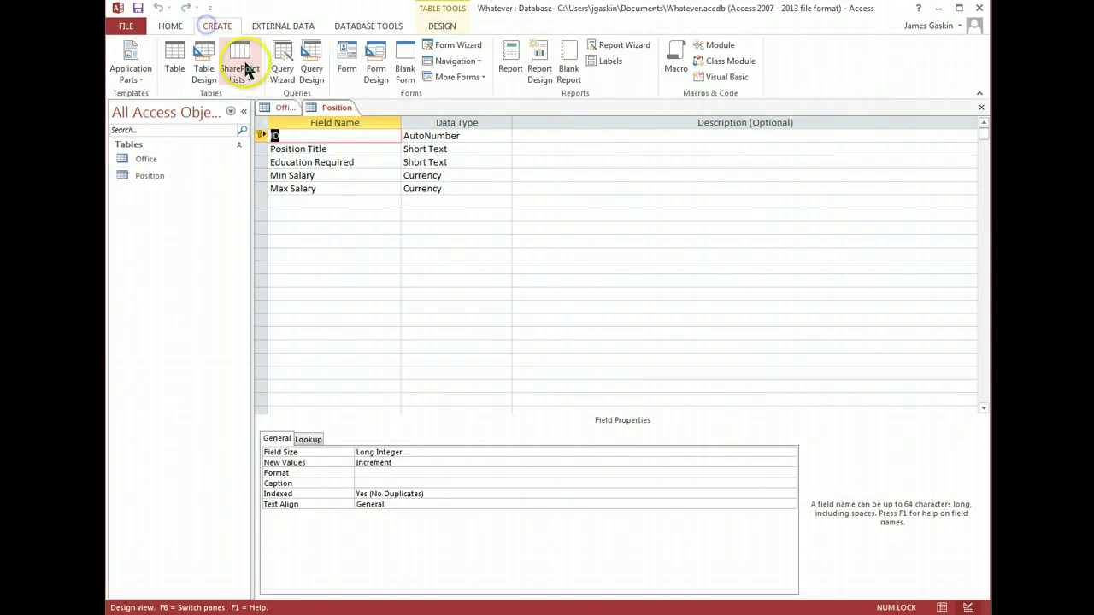
pyautogui.click(175, 56)
pyautogui.hotkey('ctrl', 'v')
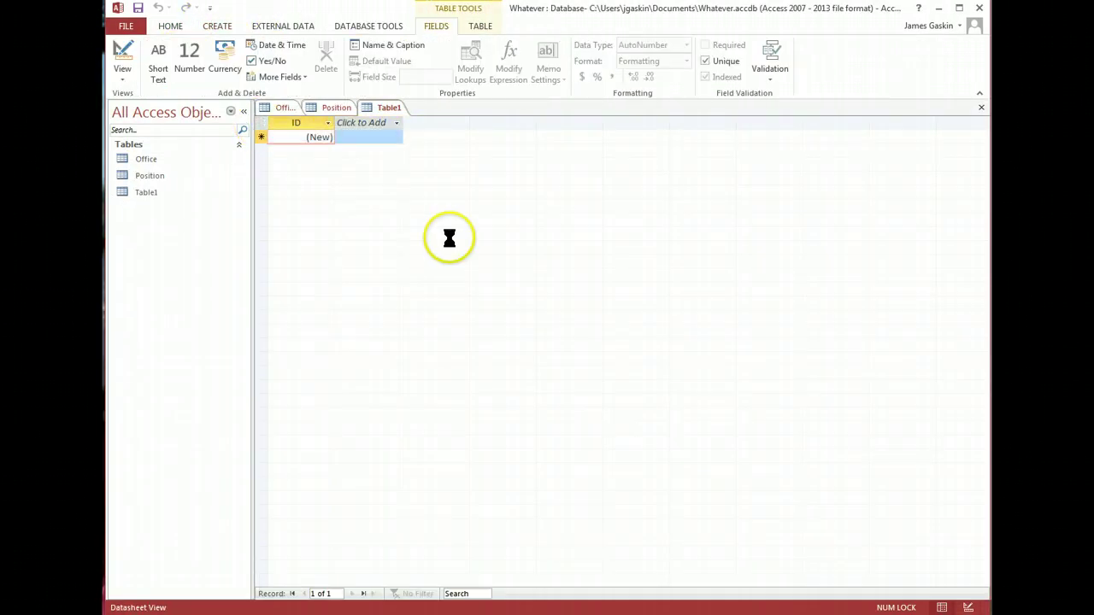
pyautogui.click(519, 340)
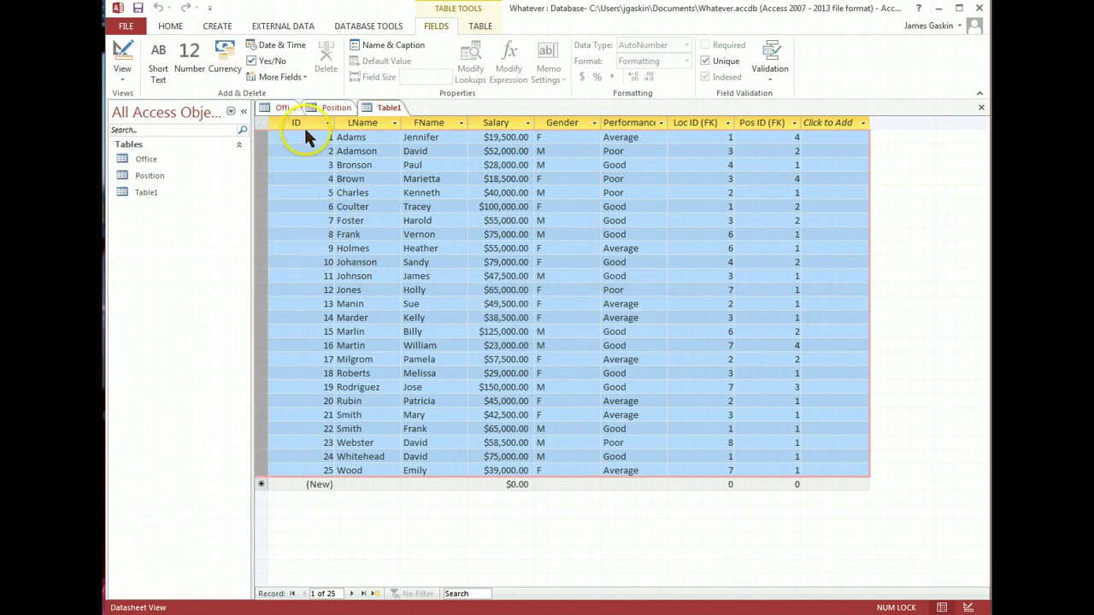
# Step: Check the pasted employee records against the Excel sheet and copy the SSN values without the header (A5:A29)
pyautogui.hotkey('alt', 'Tab')
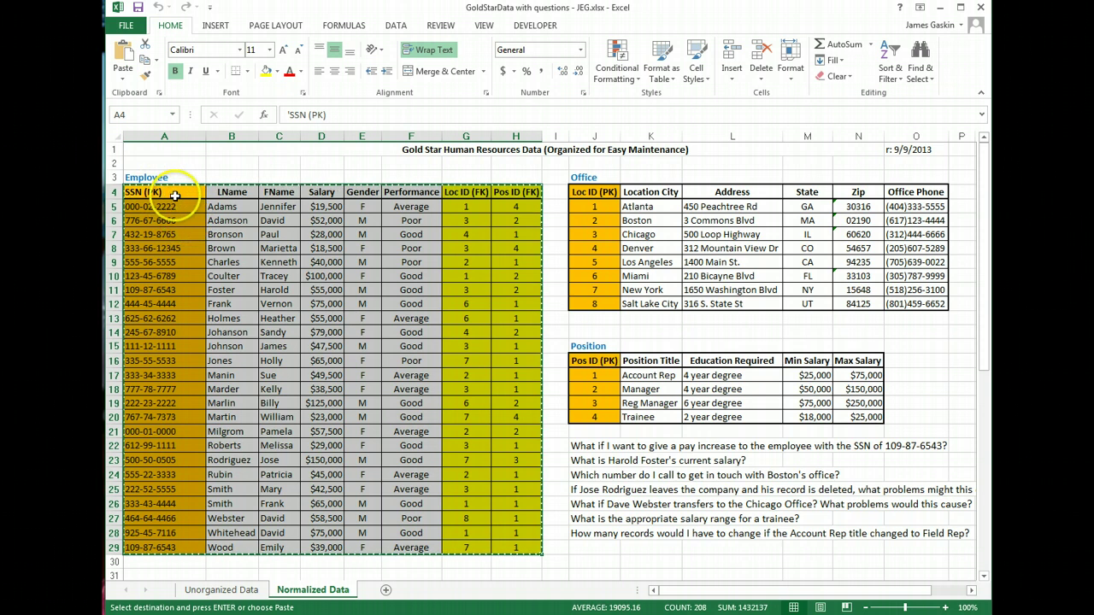
pyautogui.hotkey('alt', 'Tab')
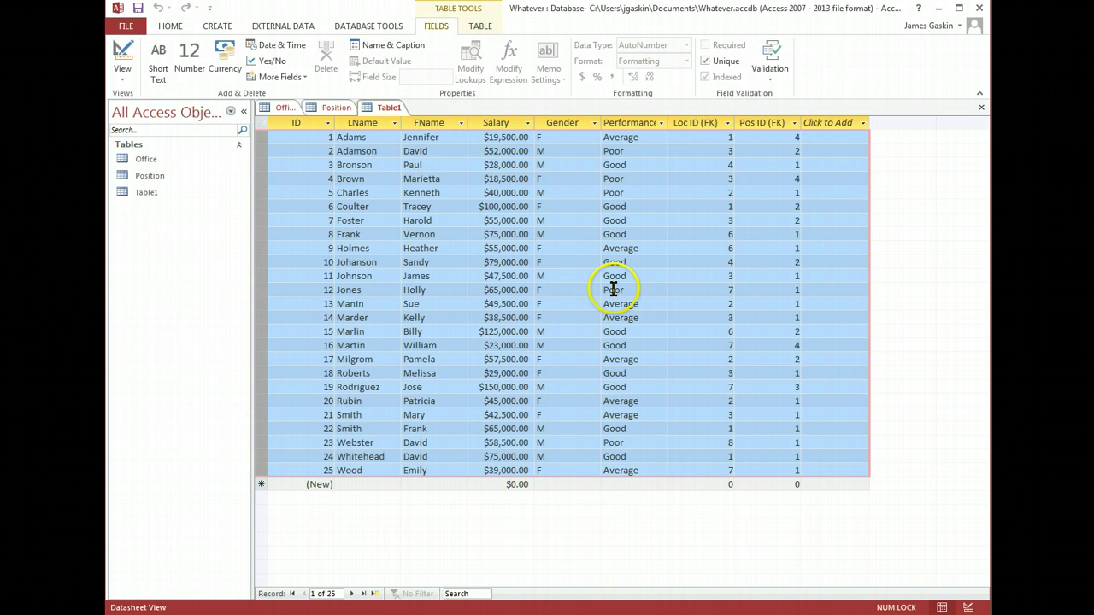
pyautogui.hotkey('alt', 'Tab')
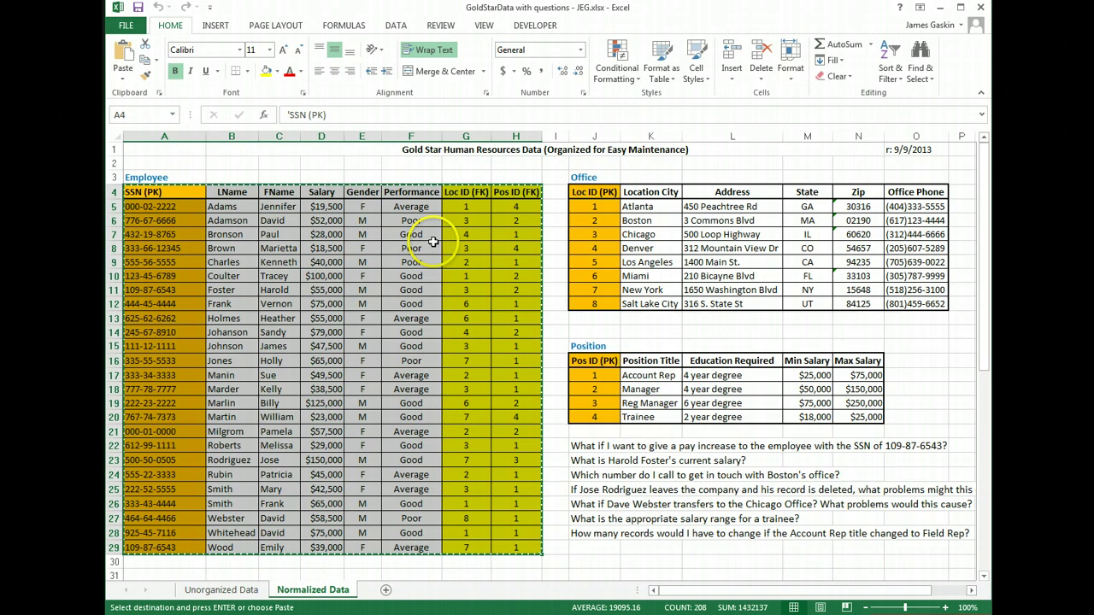
pyautogui.click(167, 206)
pyautogui.moveTo(177, 235); pyautogui.dragTo(180, 551)
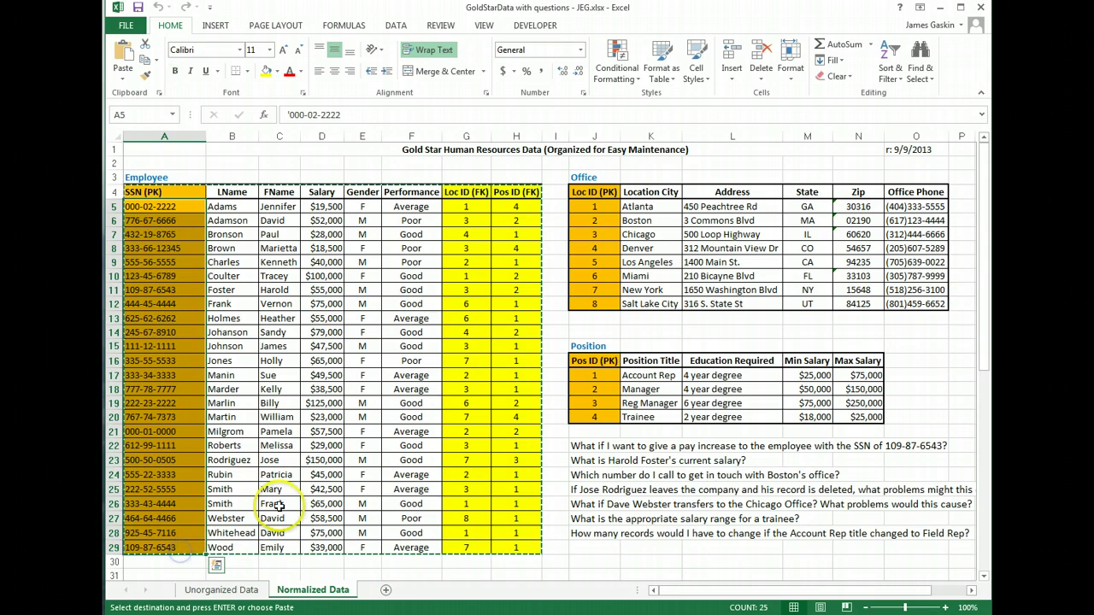
pyautogui.hotkey('ctrl', 'c')
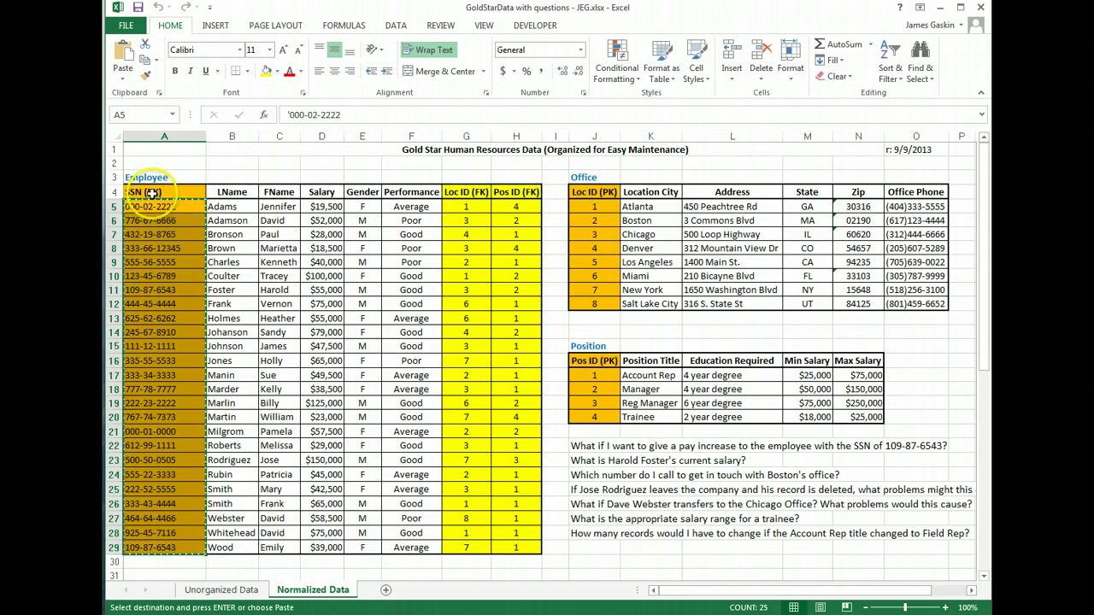
pyautogui.hotkey('alt', 'Tab')
# Step: Paste the copied SSN values as a new field after Pos ID (FK) in the employee table
pyautogui.click(846, 138)
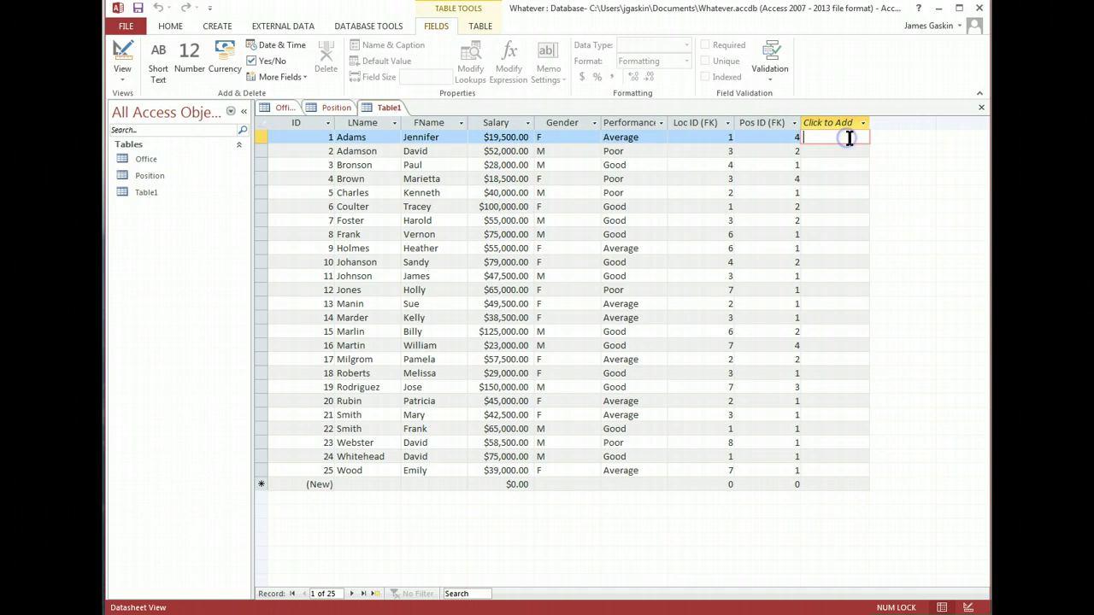
pyautogui.click(836, 125)
pyautogui.click(836, 121)
pyautogui.click(839, 120)
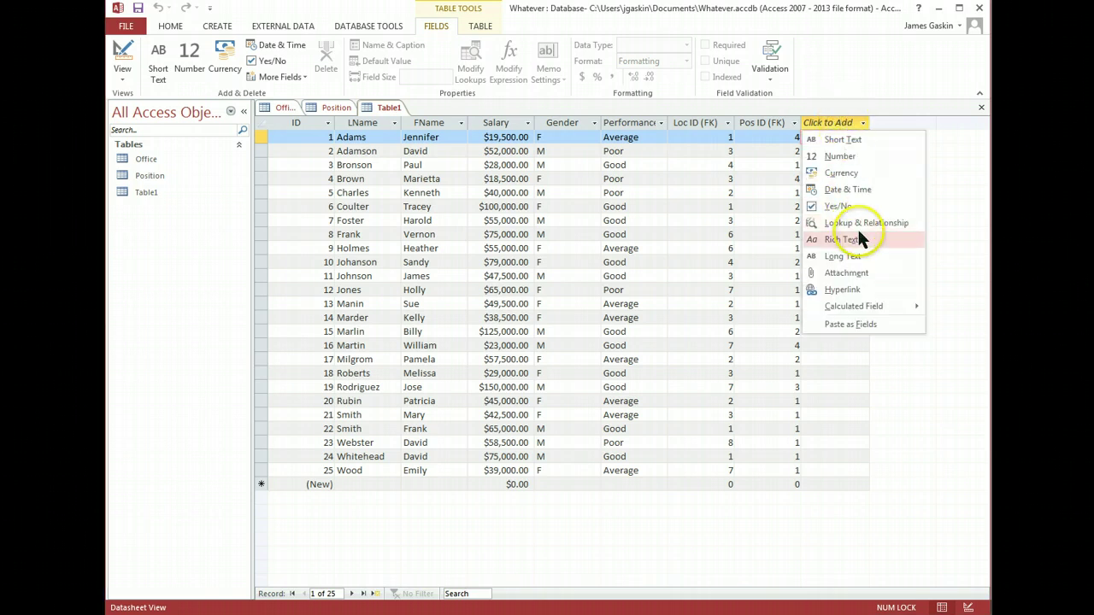
pyautogui.click(855, 325)
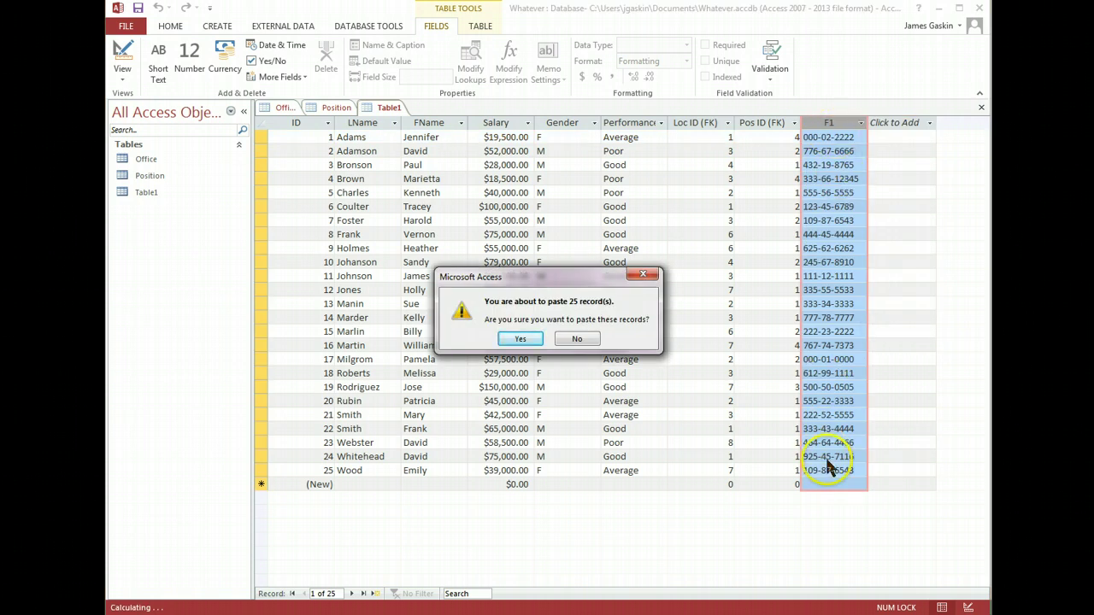
pyautogui.click(521, 338)
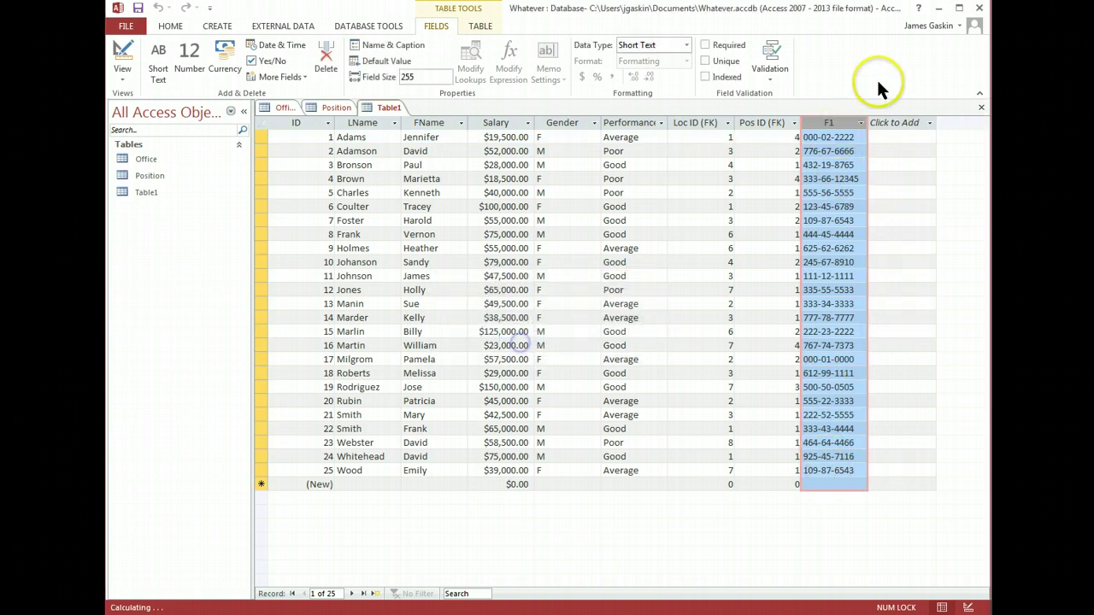
# Step: Rename the pasted field F1 in the employee table to SSN
pyautogui.doubleClick(838, 123)
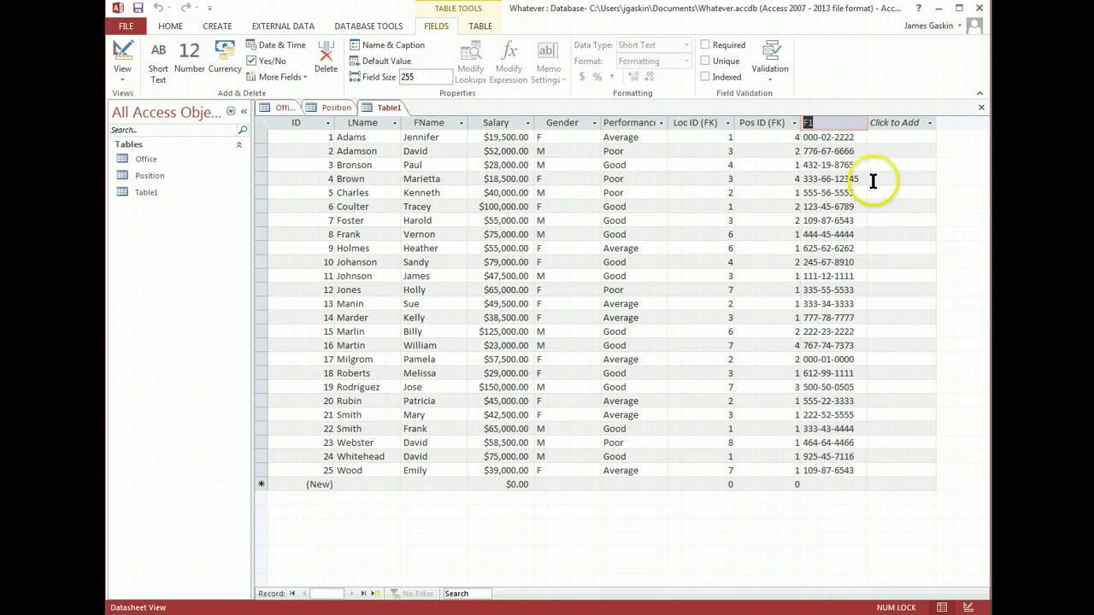
pyautogui.write('SSN')
pyautogui.press('Return')
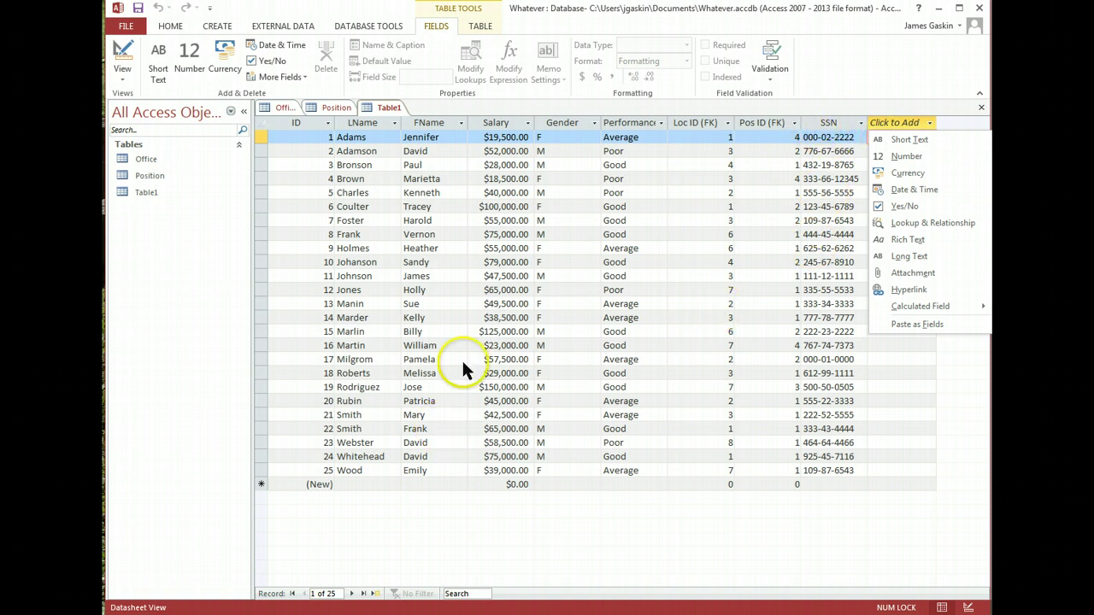
# Step: Switch the employee table to Design View, saving it under the name Employee
pyautogui.click(122, 66)
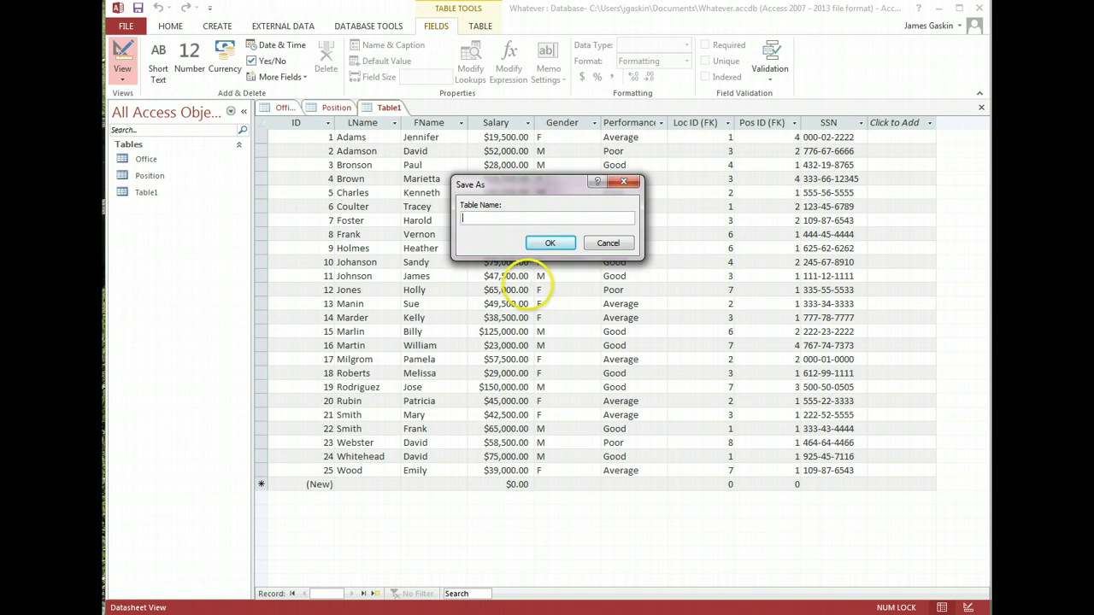
pyautogui.write('Employee')
pyautogui.press('Return')
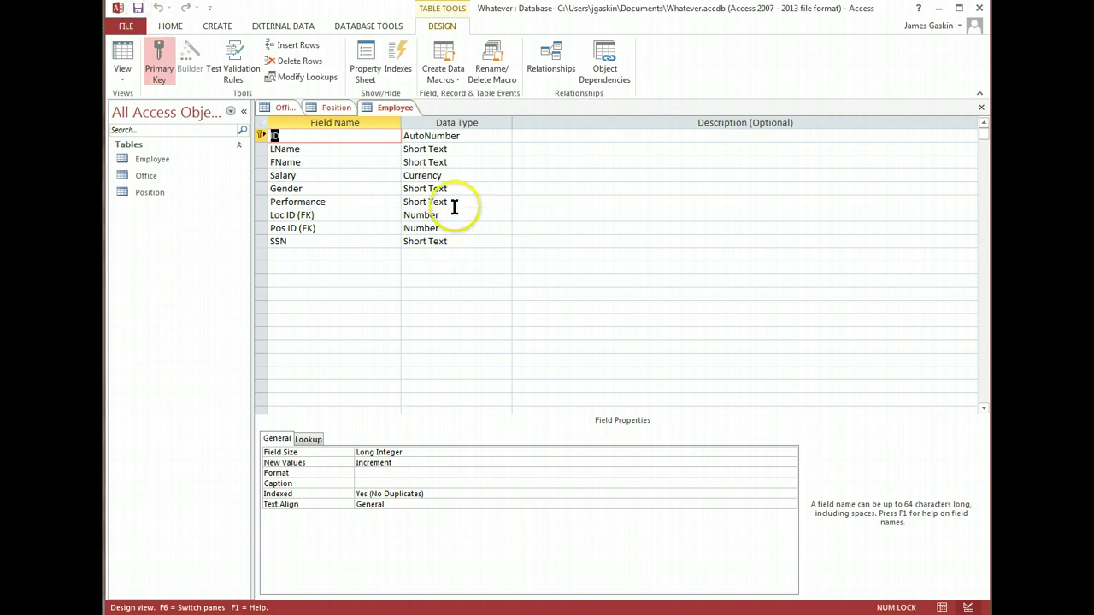
pyautogui.click(391, 116)
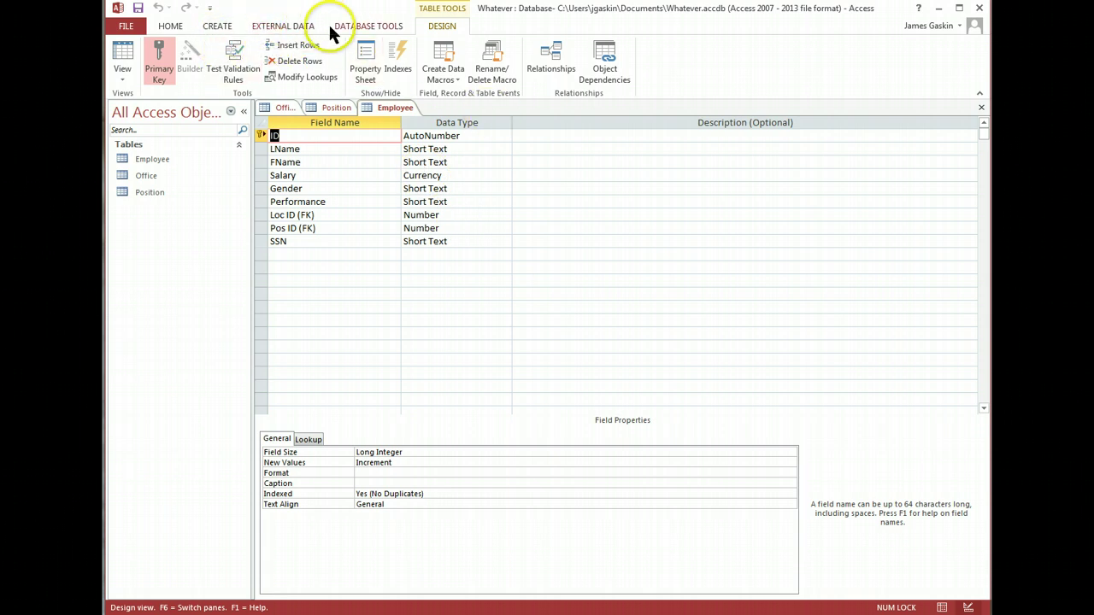
# Step: Open the database relationships and add the Employee, Office and Position tables to the layout
pyautogui.click(364, 26)
pyautogui.click(267, 56)
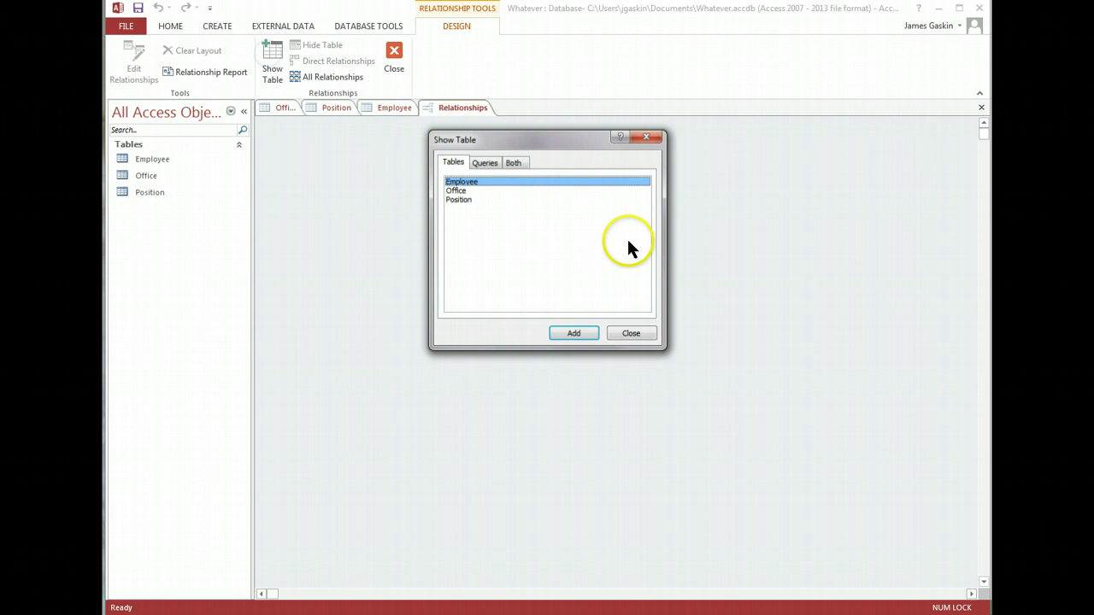
pyautogui.keyDown('shift'); pyautogui.click(480, 198); pyautogui.keyUp('shift')
pyautogui.click(574, 333)
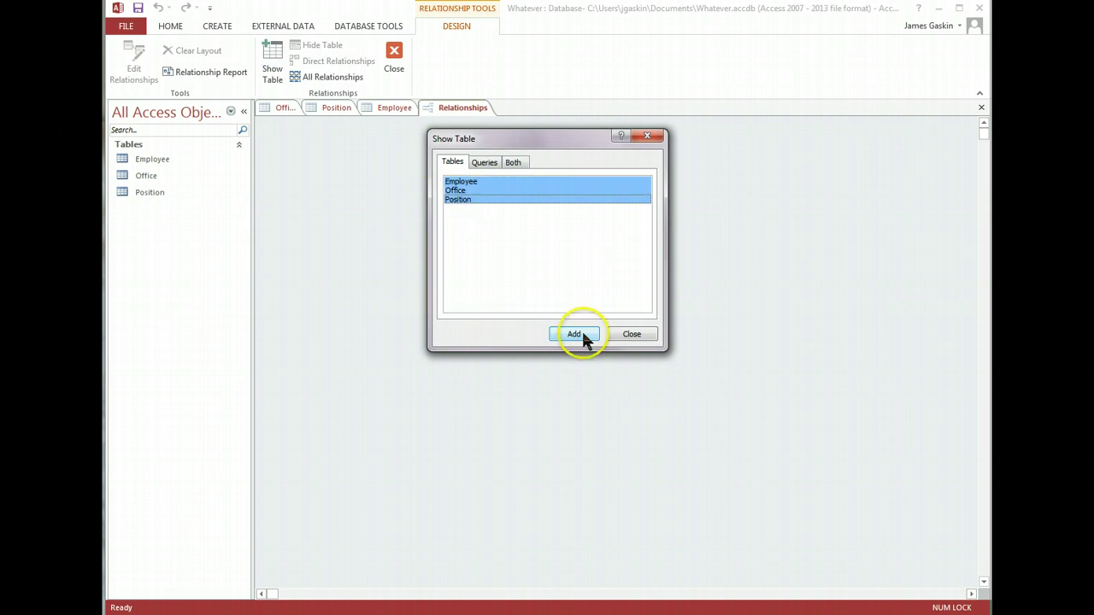
pyautogui.click(647, 136)
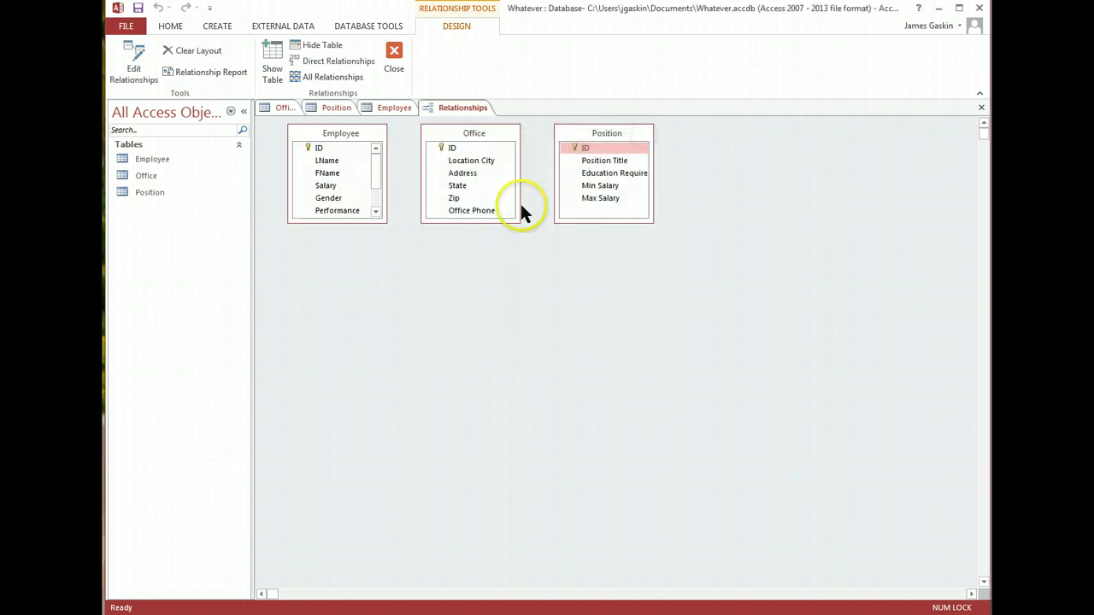
# Step: Move the Office table box below the other two and lengthen the Employee box to show all its fields
pyautogui.moveTo(507, 134); pyautogui.dragTo(522, 303)
pyautogui.moveTo(357, 222); pyautogui.dragTo(363, 308)
pyautogui.moveTo(492, 313); pyautogui.dragTo(486, 280)
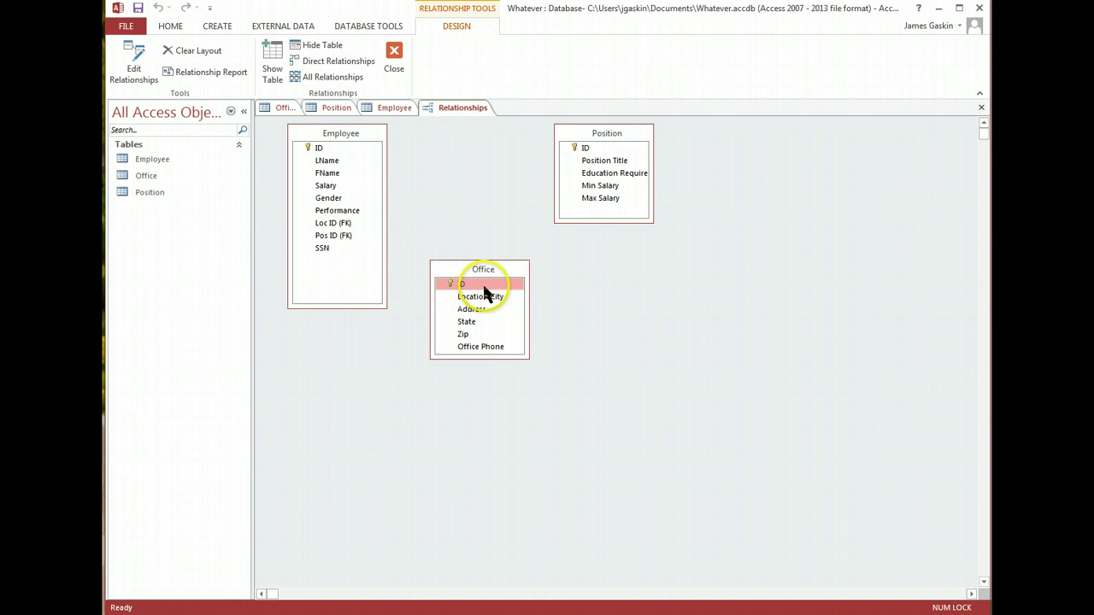
# Step: Try to relate Office ID to Loc ID (FK) in Employee with referential integrity enforced
pyautogui.moveTo(484, 286); pyautogui.dragTo(346, 227)
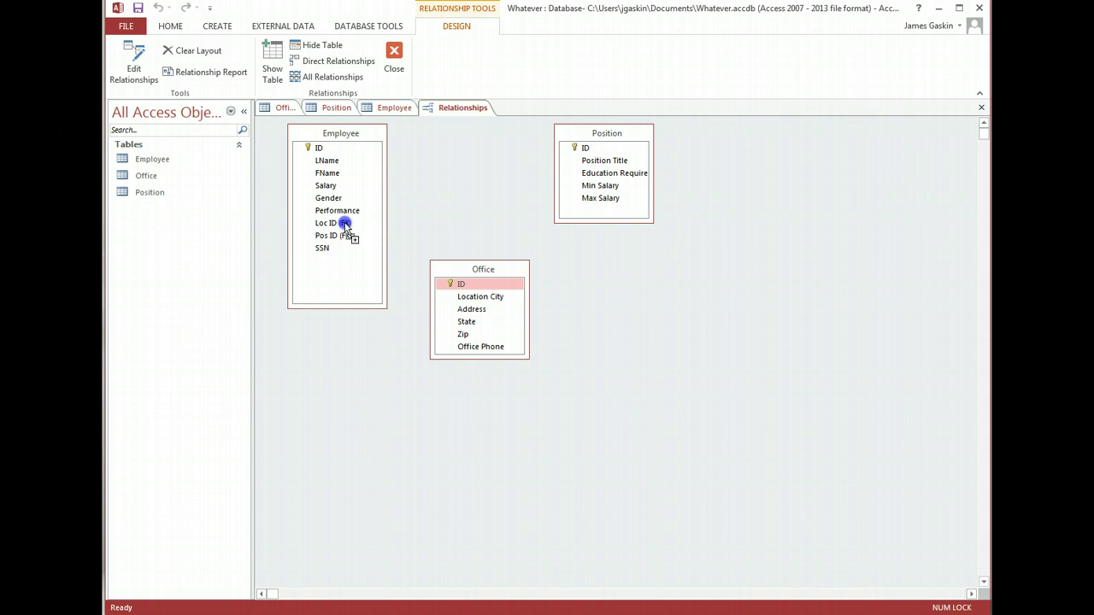
pyautogui.moveTo(347, 229); pyautogui.dragTo(346, 229)
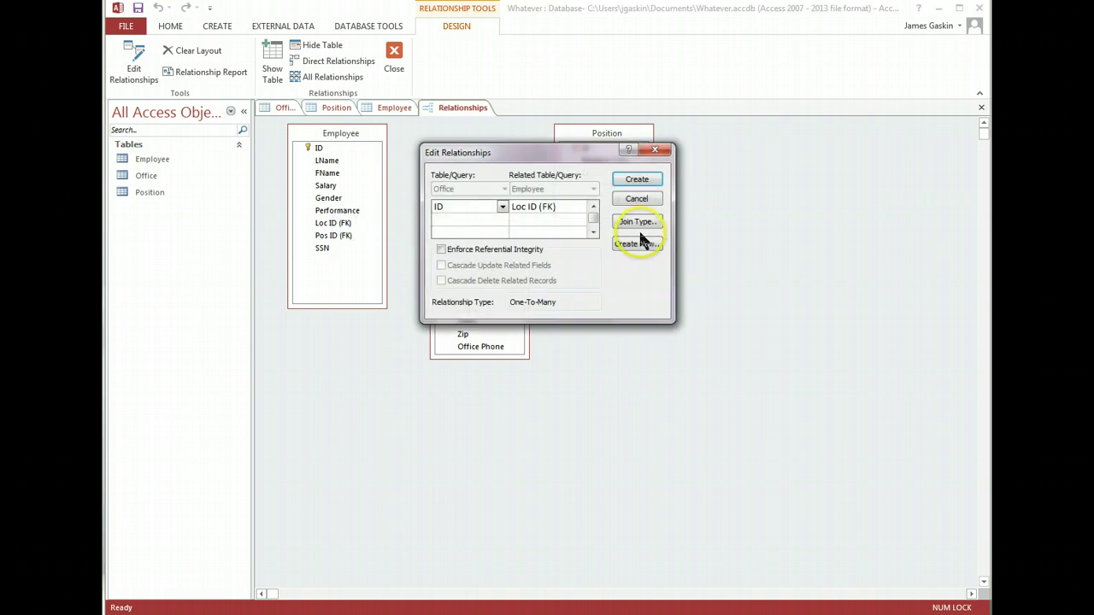
pyautogui.click(441, 248)
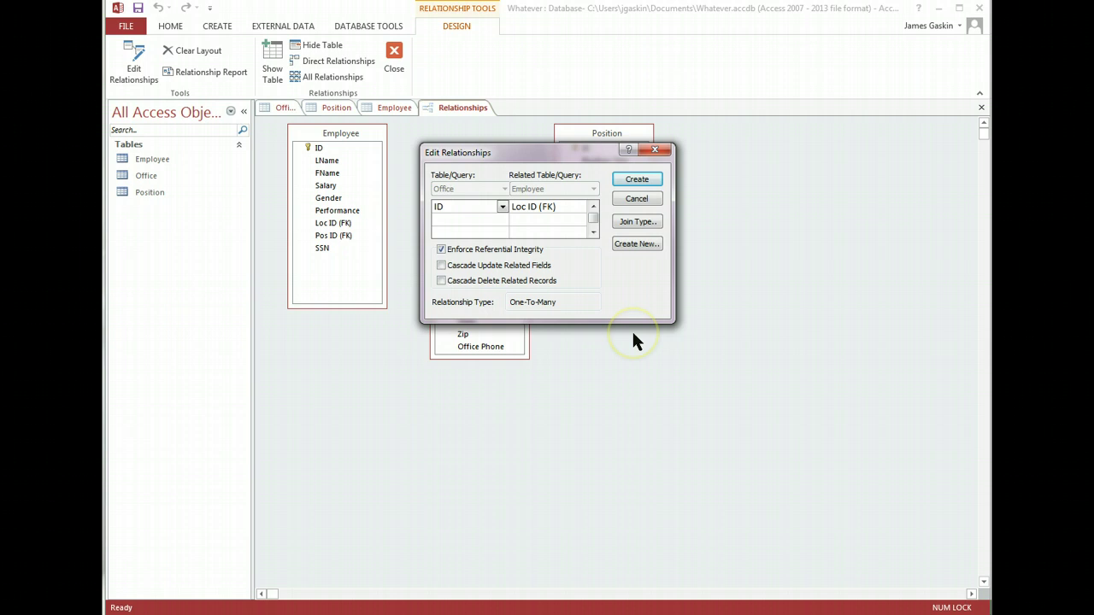
pyautogui.click(634, 335)
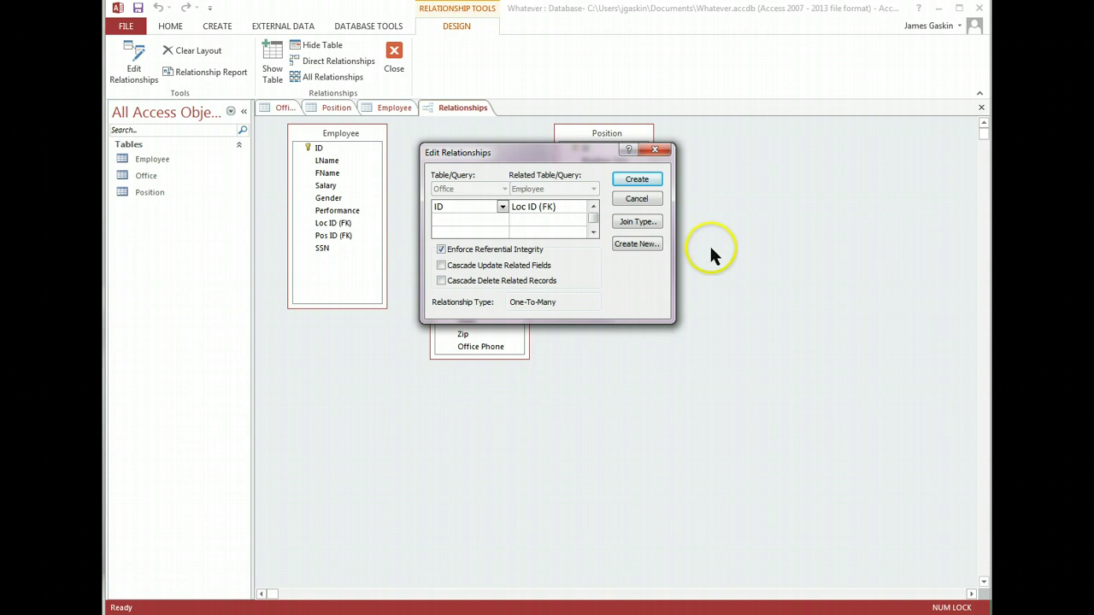
pyautogui.click(630, 188)
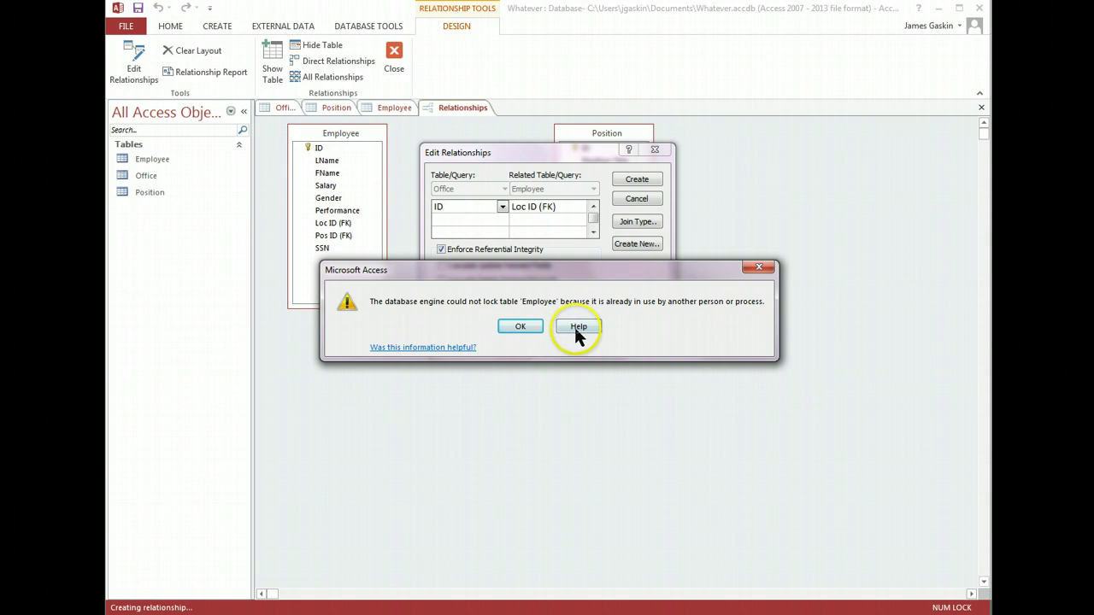
pyautogui.click(521, 327)
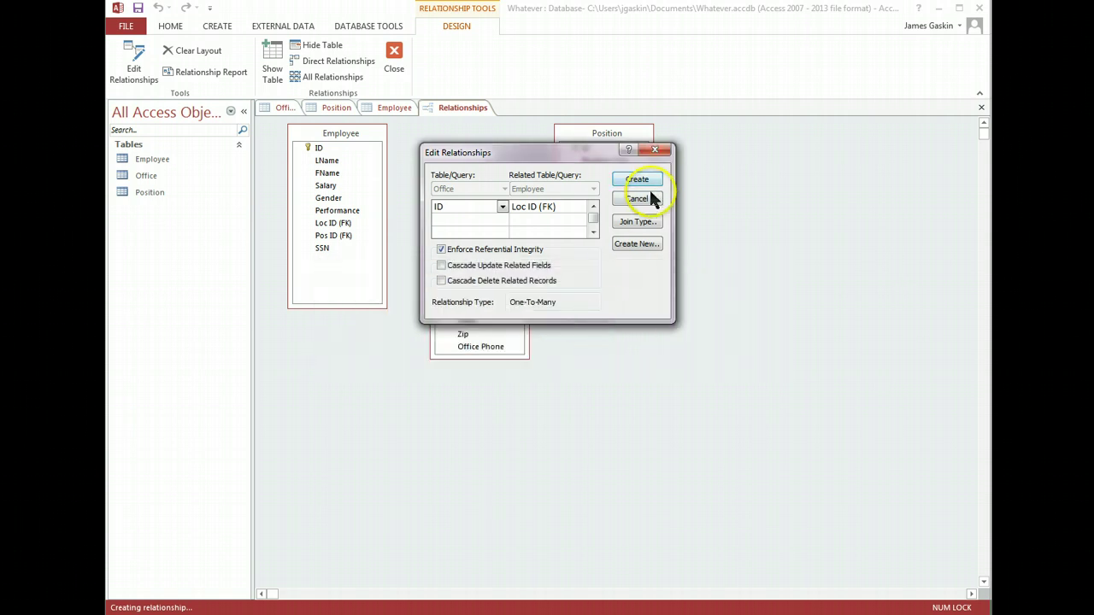
pyautogui.click(654, 151)
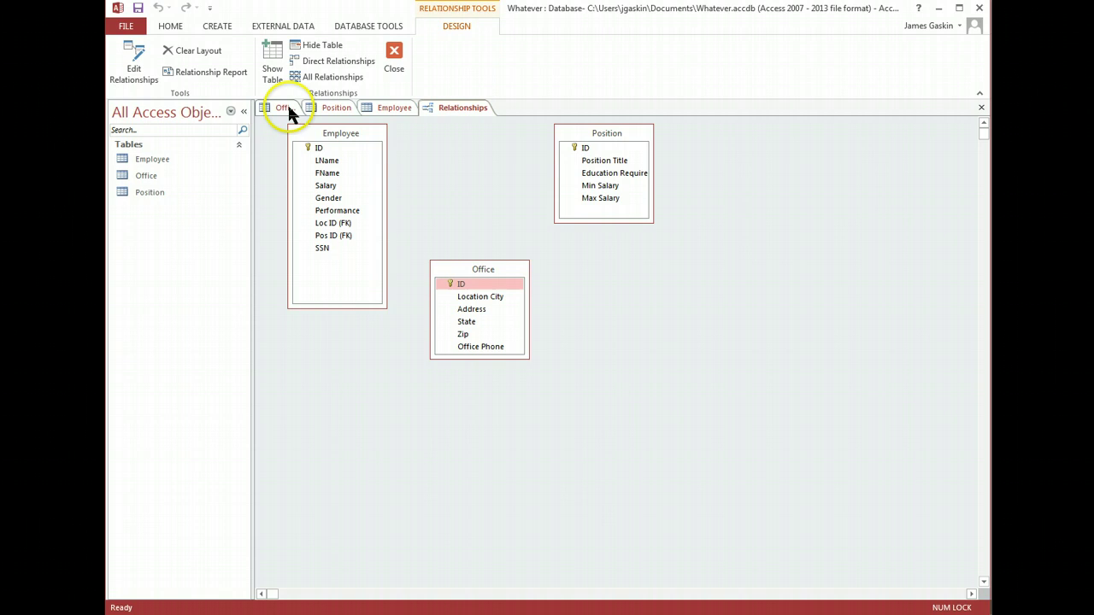
# Step: Close the open Office, Position and Employee tables, keeping only the relationships layout open
pyautogui.click(288, 109)
pyautogui.rightClick(280, 108)
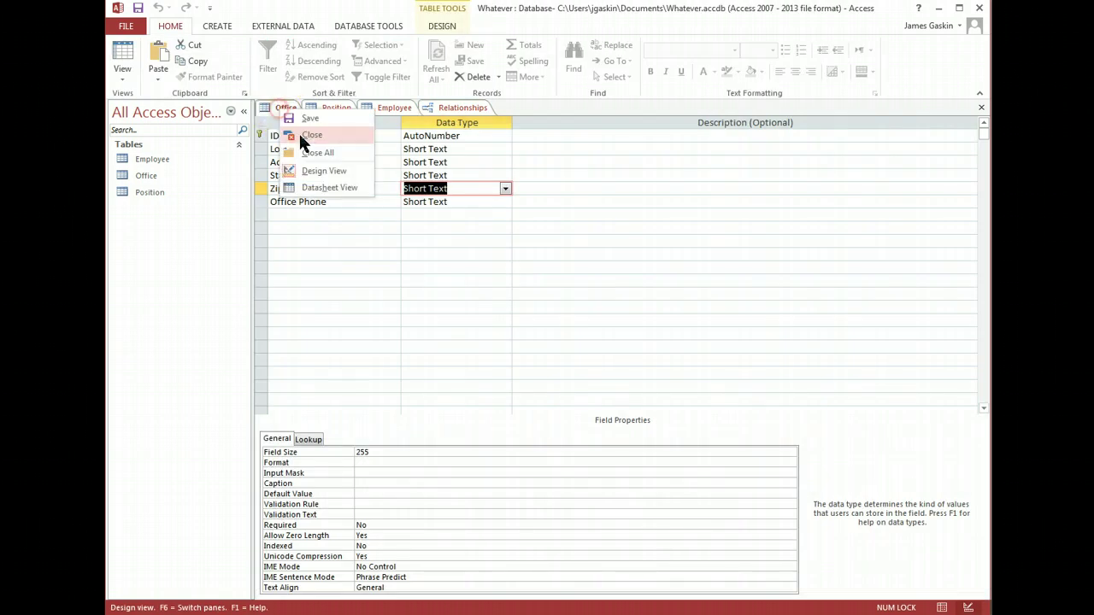
pyautogui.click(310, 137)
pyautogui.rightClick(295, 117)
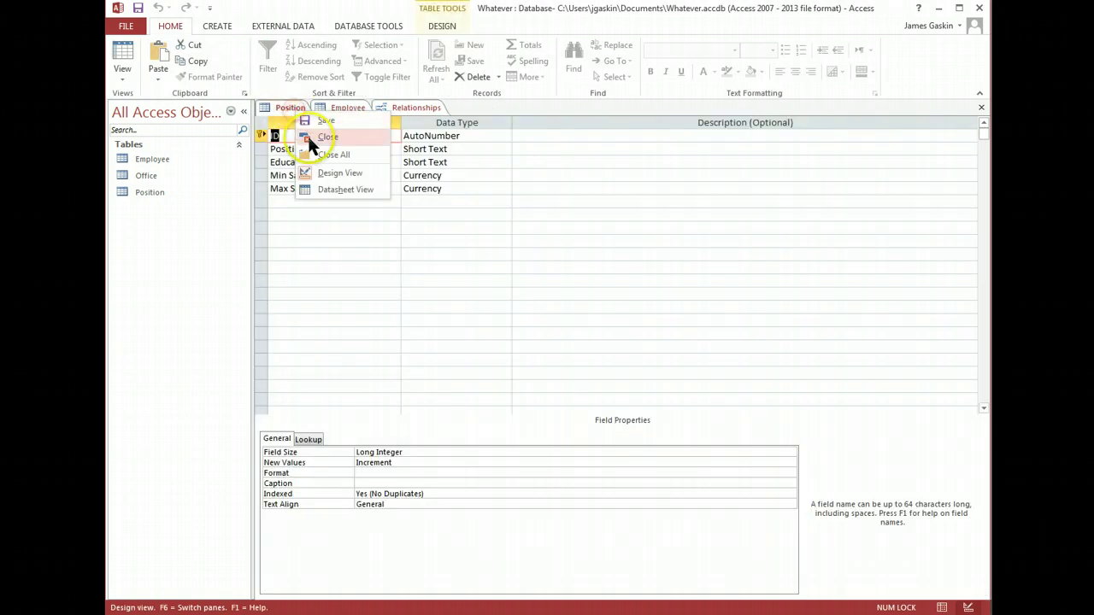
pyautogui.click(310, 134)
pyautogui.rightClick(290, 111)
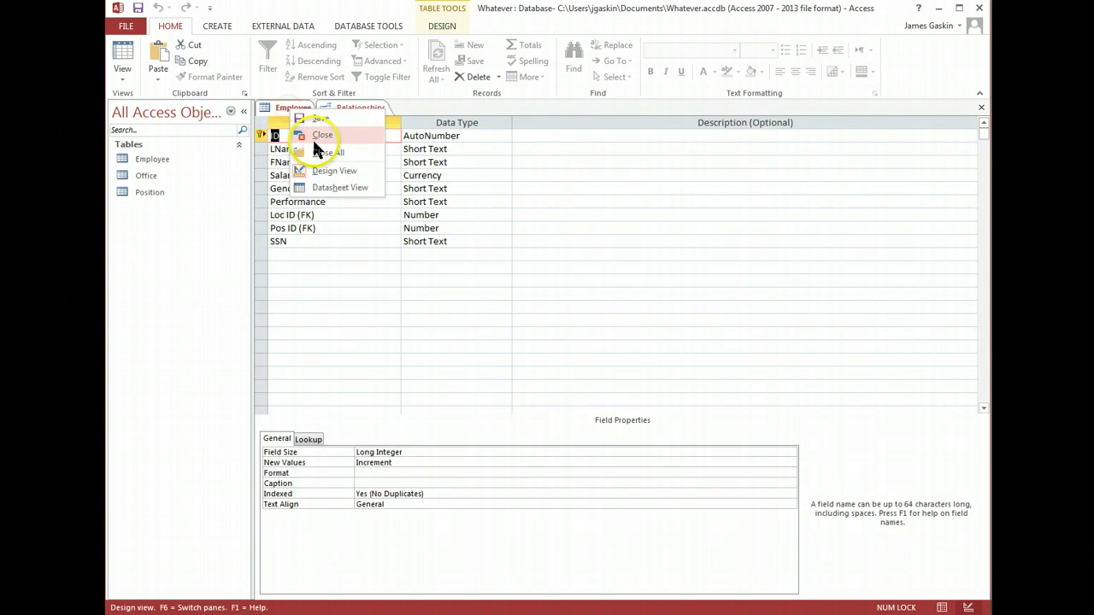
pyautogui.click(318, 136)
# Step: With the tables closed, retry the relationship from Office ID to Employee Loc ID (FK) with referential integrity enforced
pyautogui.click(482, 289)
pyautogui.moveTo(482, 288); pyautogui.dragTo(498, 339)
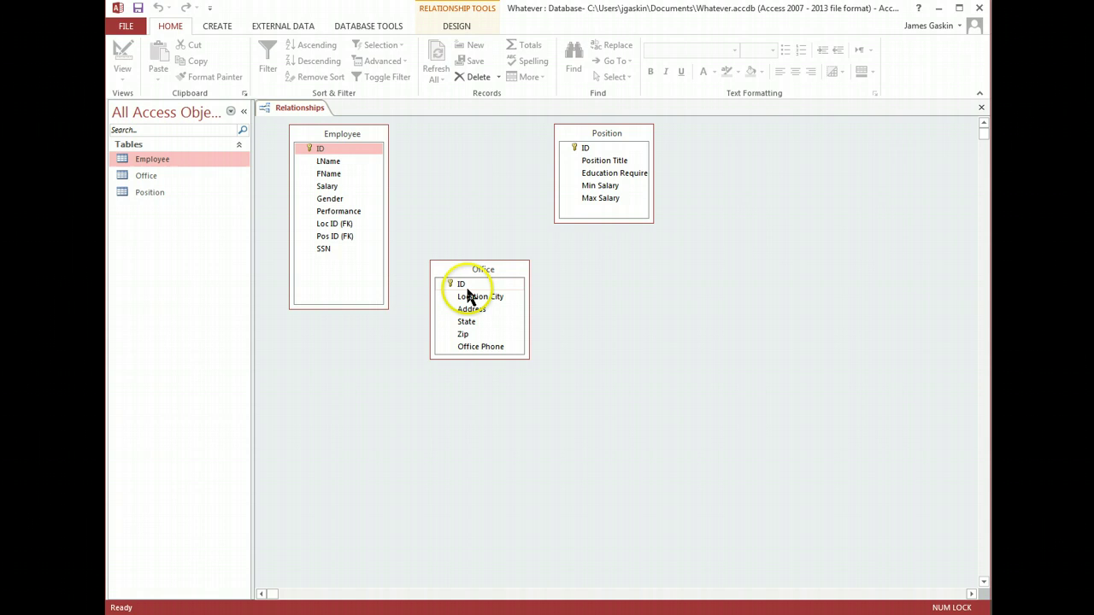
pyautogui.moveTo(463, 285); pyautogui.dragTo(345, 227)
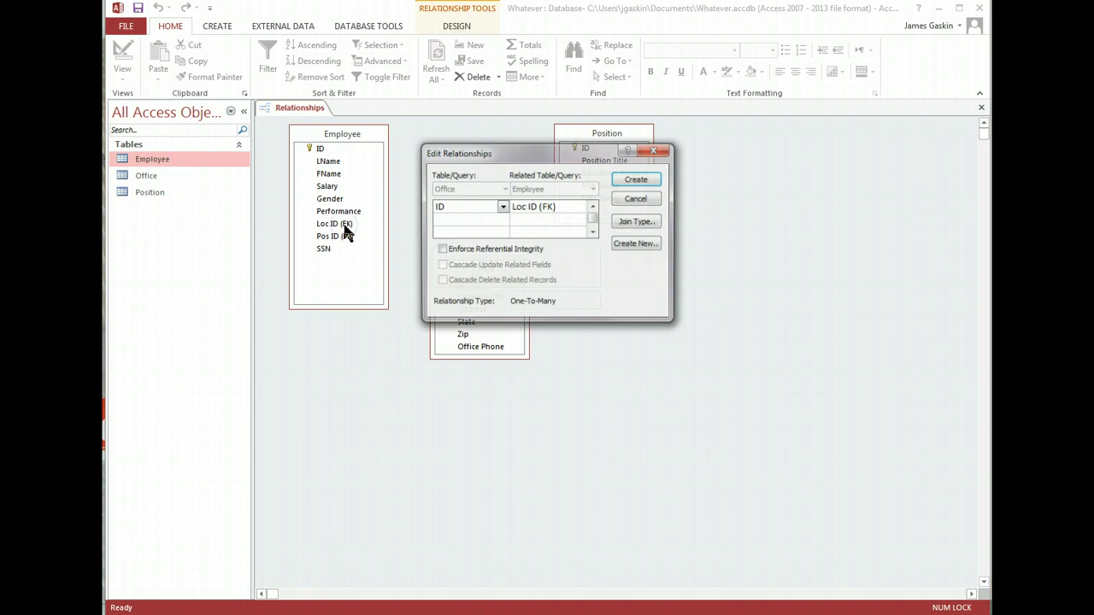
pyautogui.click(442, 250)
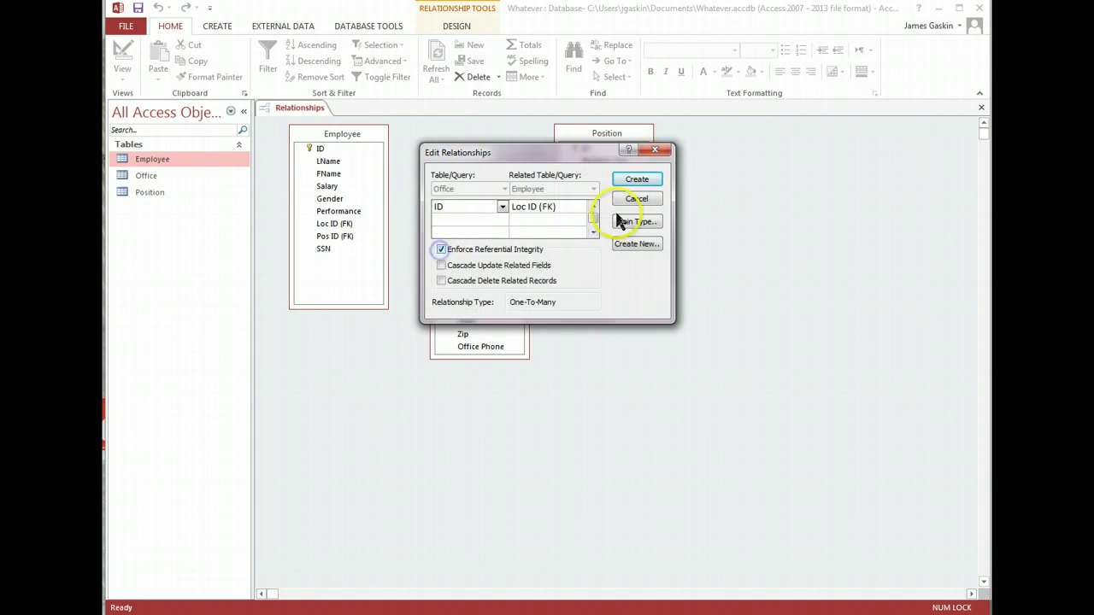
pyautogui.click(637, 180)
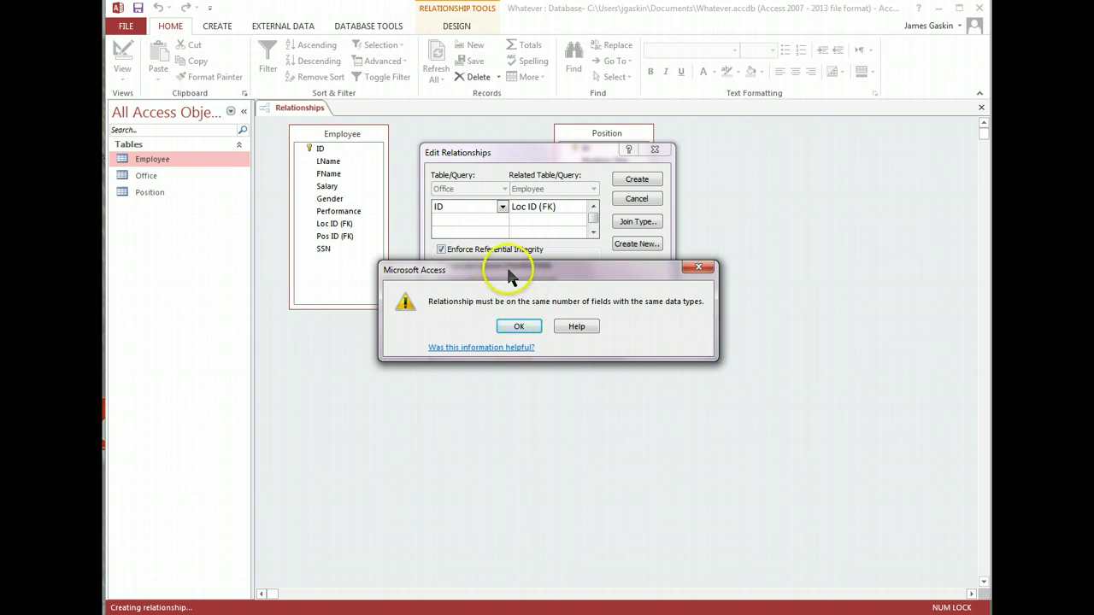
pyautogui.moveTo(510, 277); pyautogui.dragTo(576, 266)
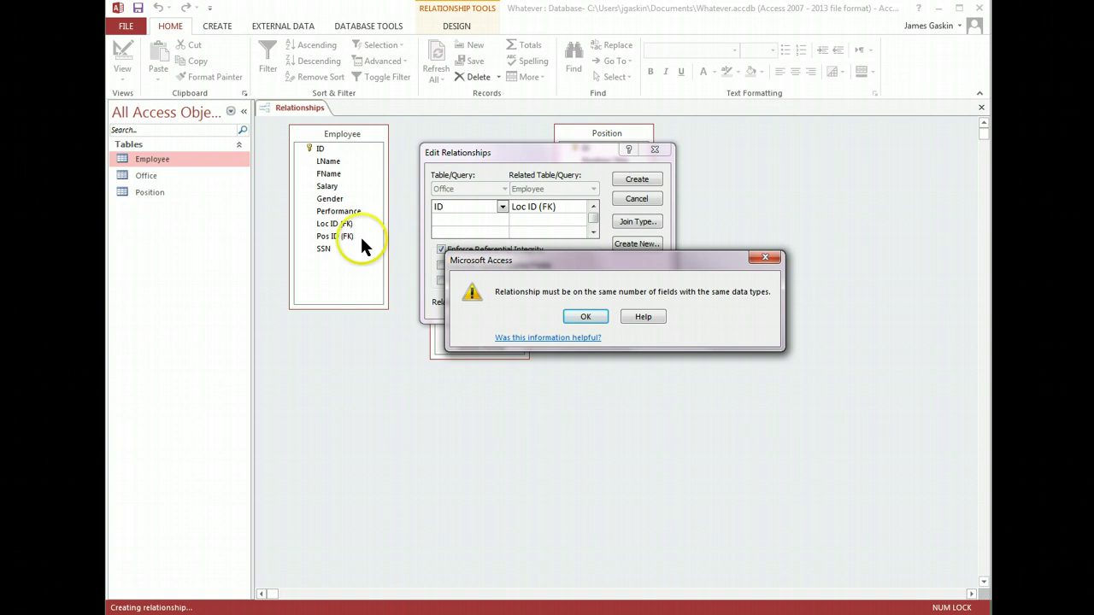
pyautogui.moveTo(609, 267); pyautogui.dragTo(597, 412)
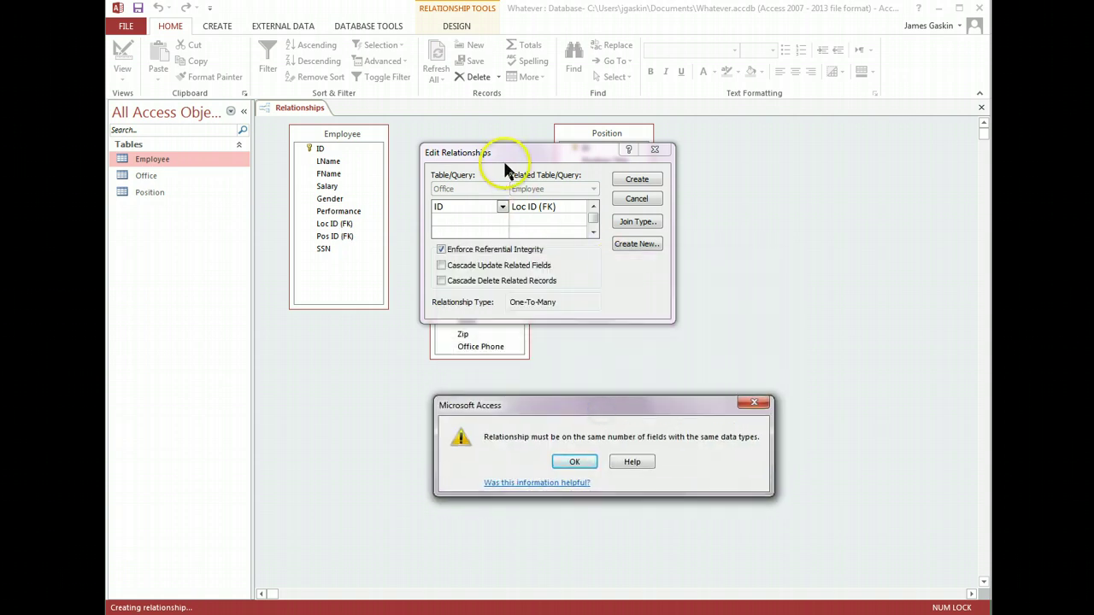
pyautogui.click(573, 463)
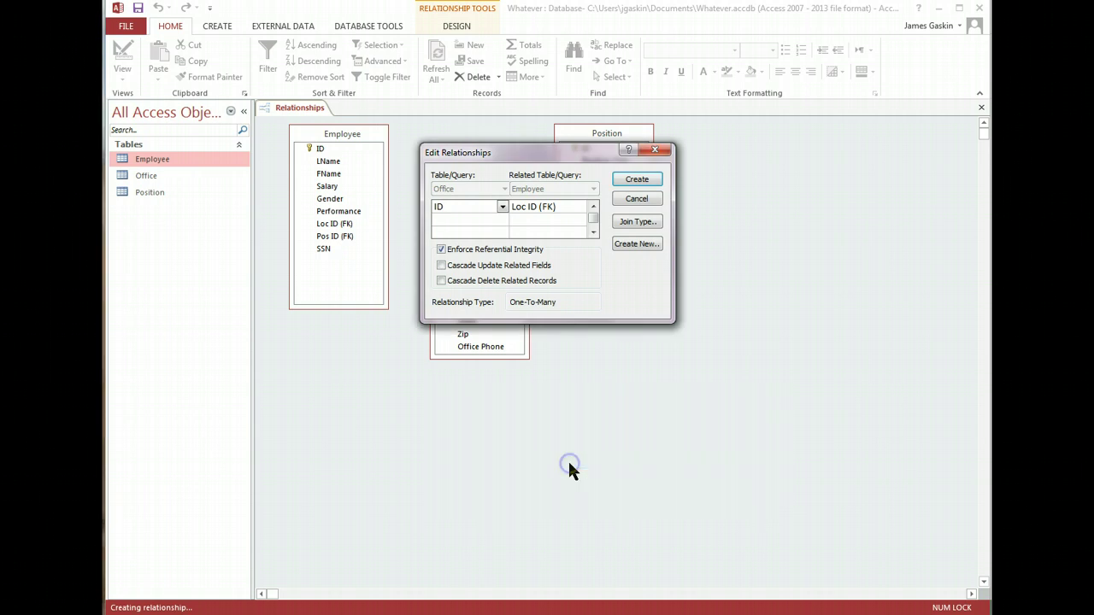
pyautogui.click(654, 150)
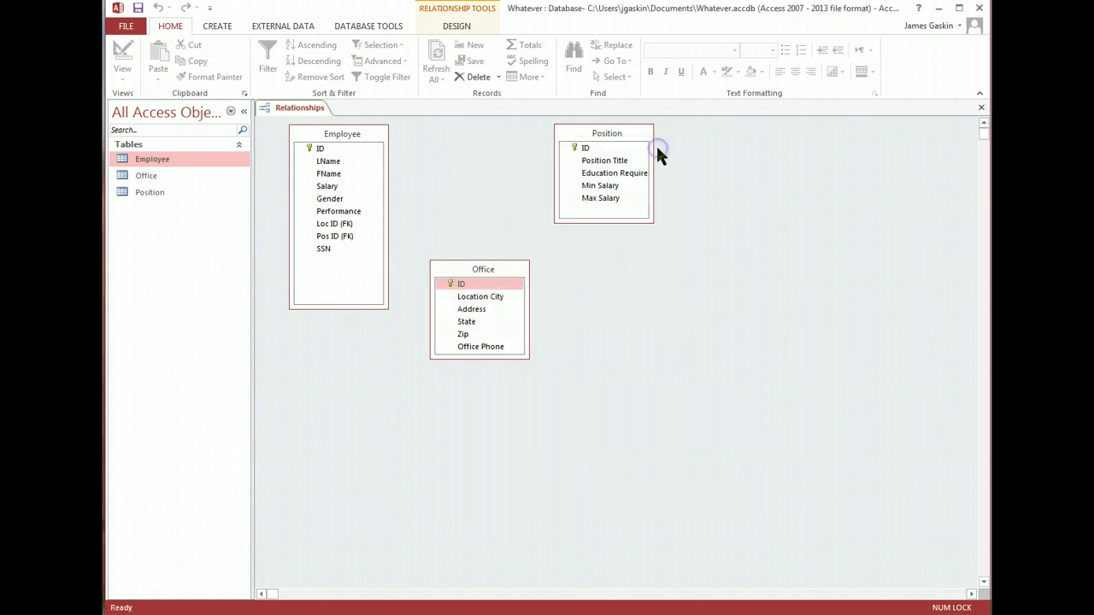
# Step: In the Employee table's design, set the field size of Loc ID (FK) to Integer and save the table despite possible data loss
pyautogui.doubleClick(162, 159)
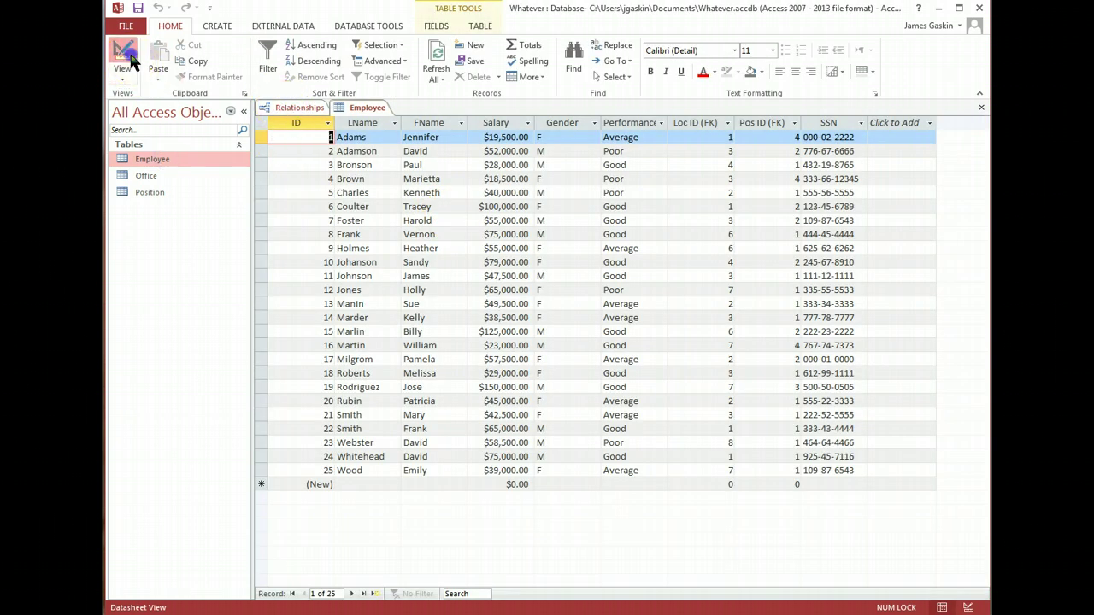
pyautogui.click(127, 58)
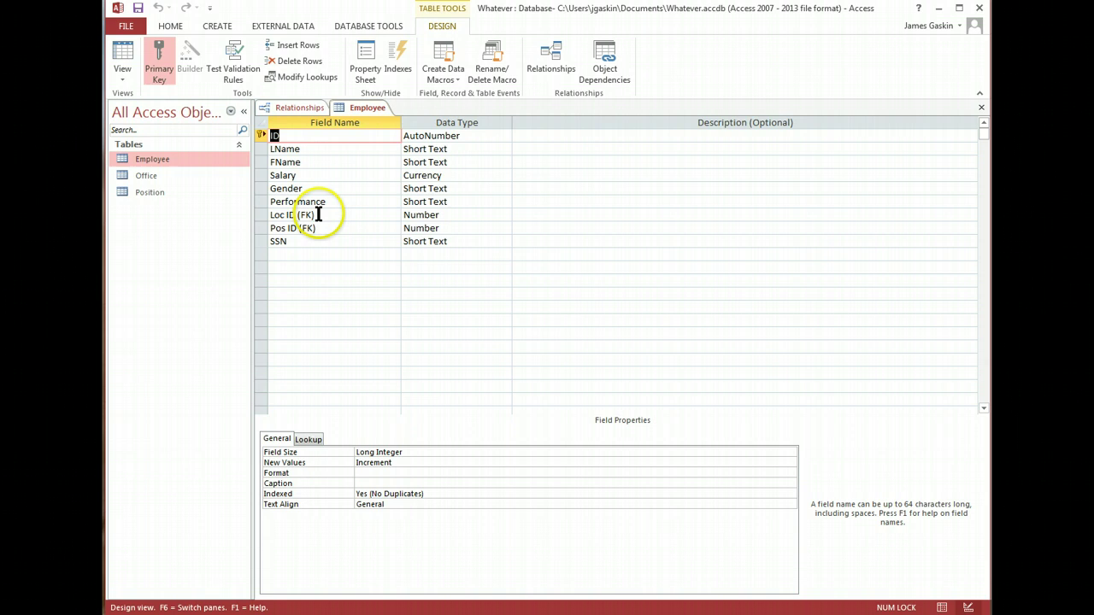
pyautogui.click(313, 215)
pyautogui.click(490, 215)
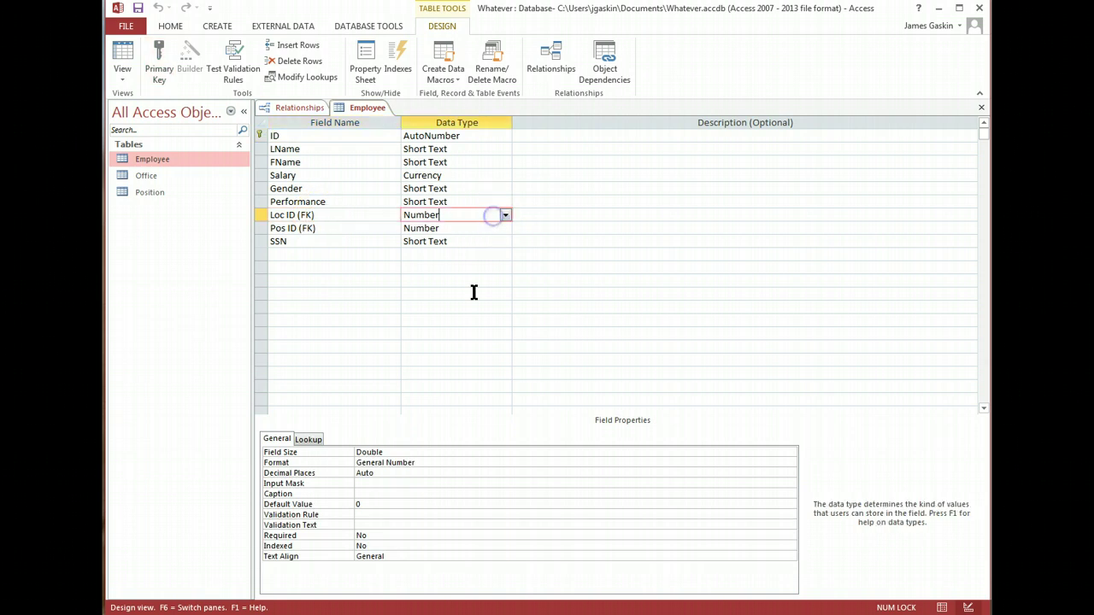
pyautogui.click(398, 454)
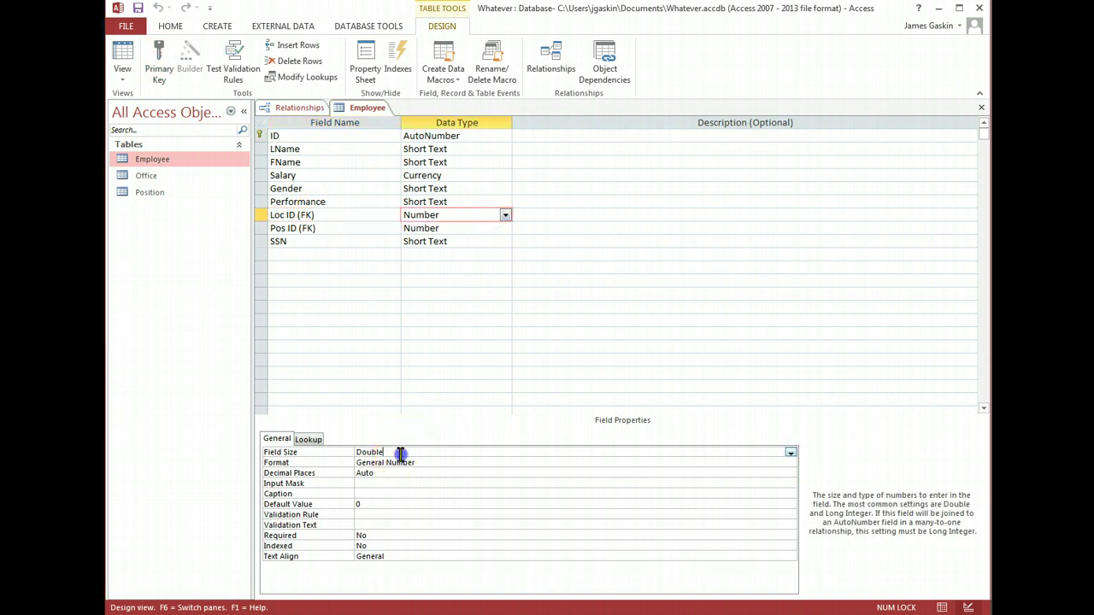
pyautogui.click(790, 454)
pyautogui.click(544, 472)
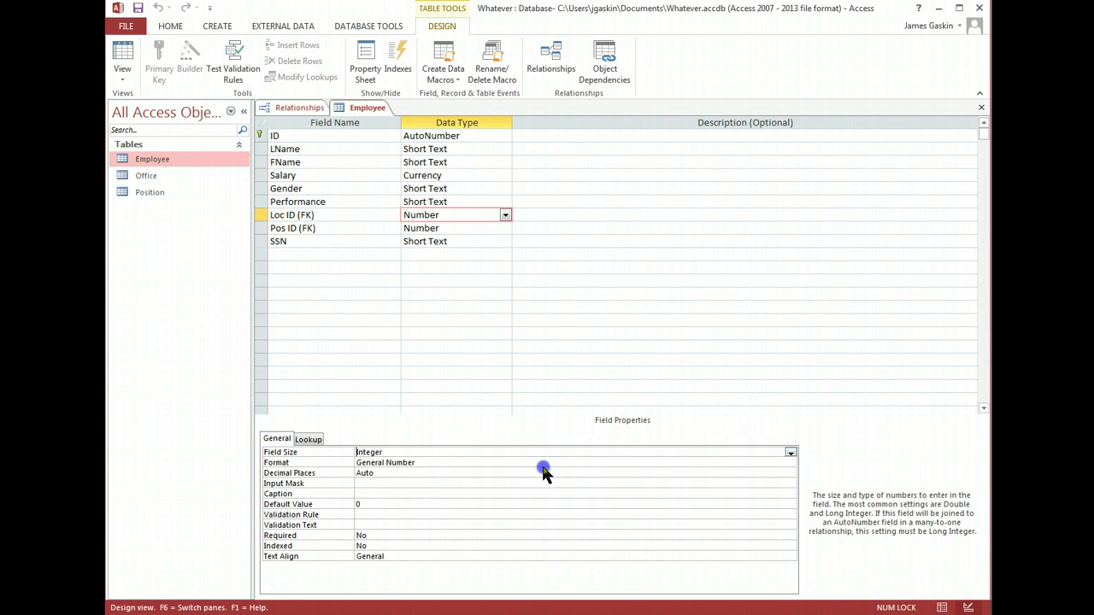
pyautogui.click(136, 8)
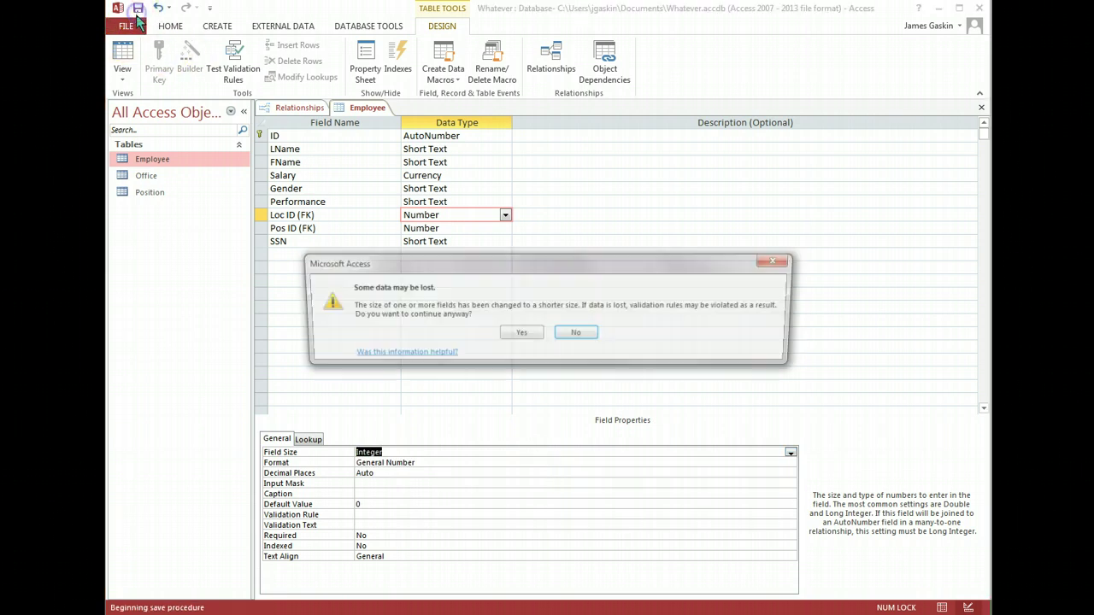
pyautogui.click(523, 335)
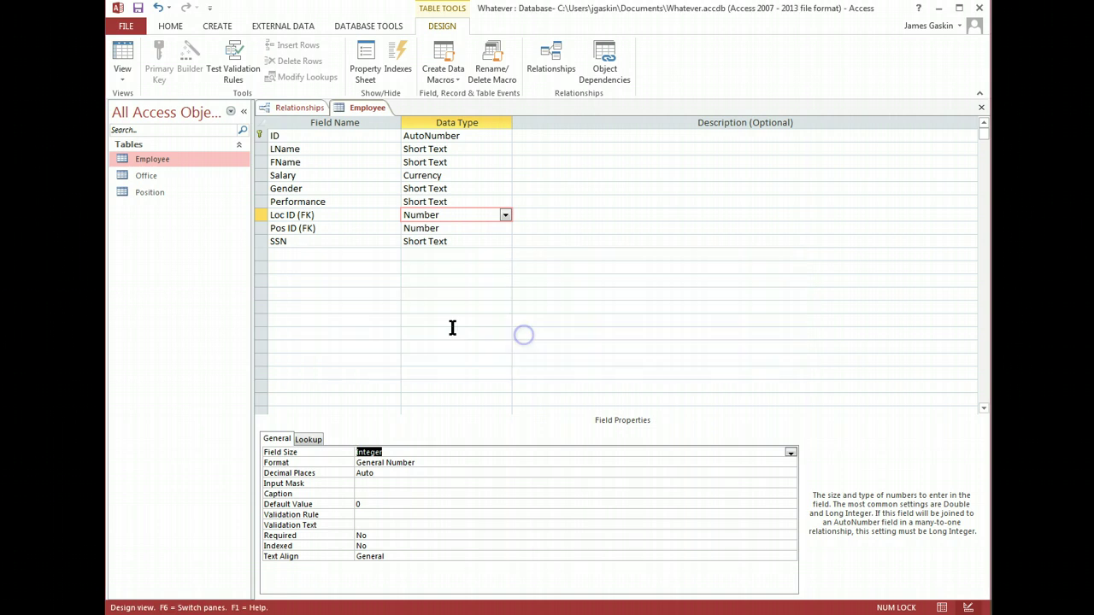
# Step: Open the Office table's design and check which field sizes are available for its ID field
pyautogui.doubleClick(146, 176)
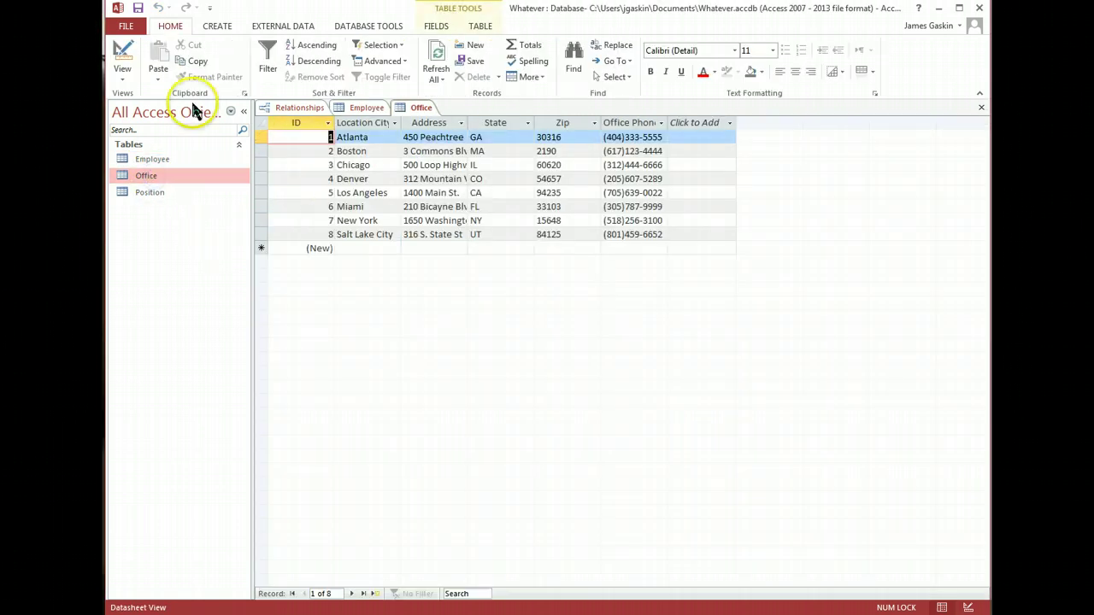
pyautogui.click(123, 54)
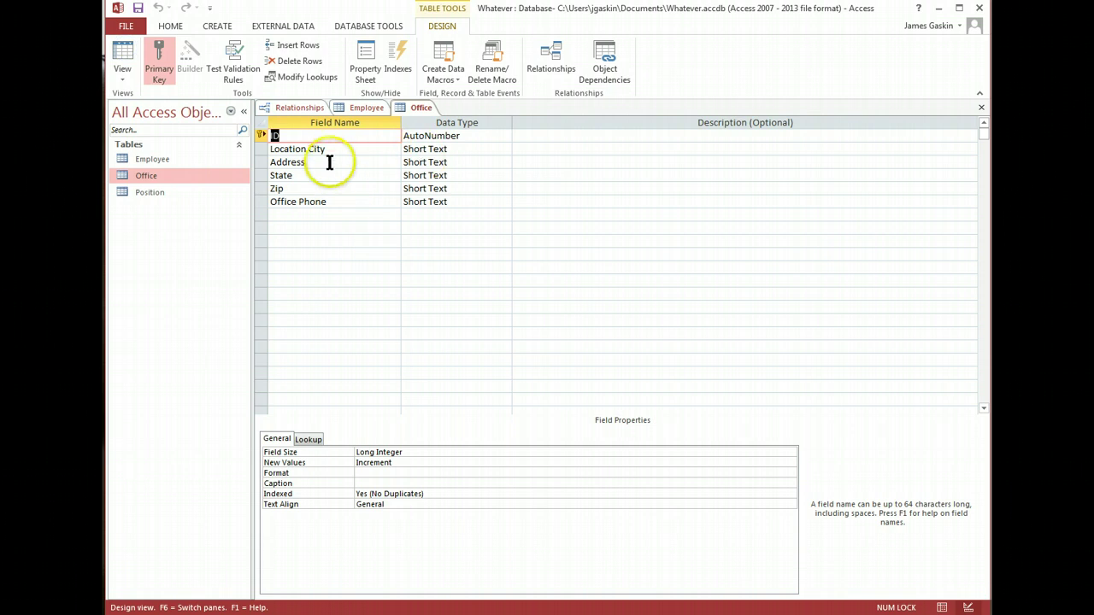
pyautogui.click(430, 453)
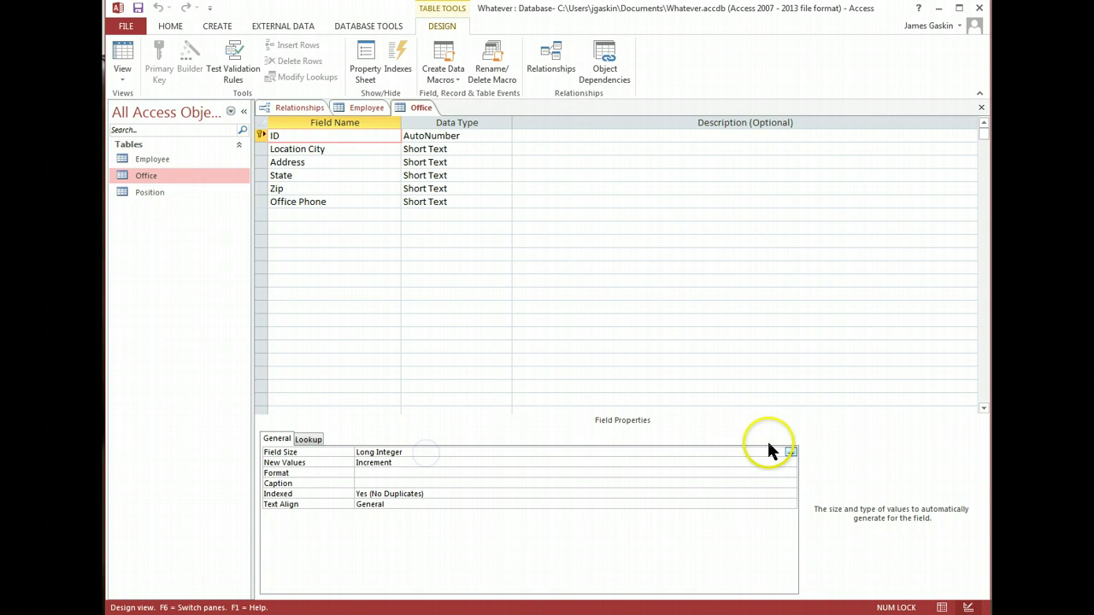
pyautogui.click(792, 453)
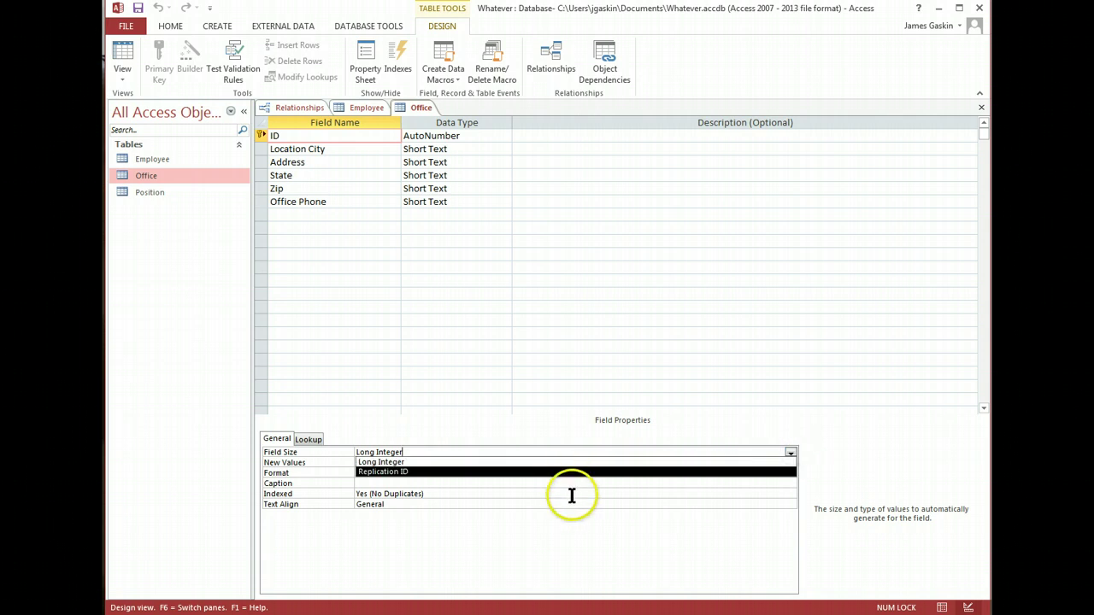
pyautogui.click(509, 534)
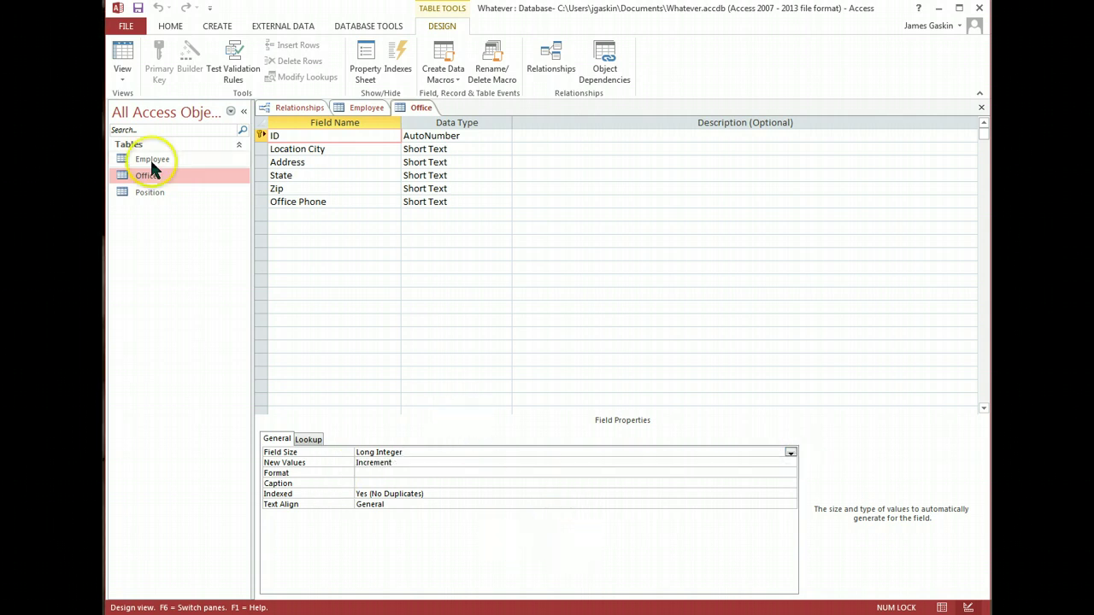
# Step: In the Employee table's design, set the field size of Loc ID (FK) to Long Integer
pyautogui.click(362, 112)
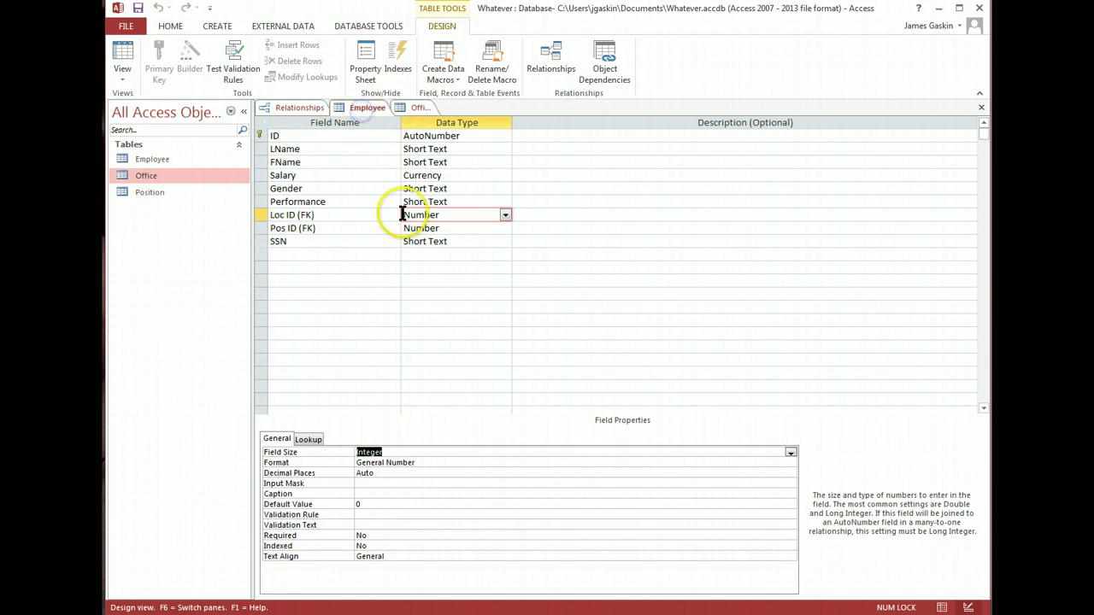
pyautogui.click(398, 453)
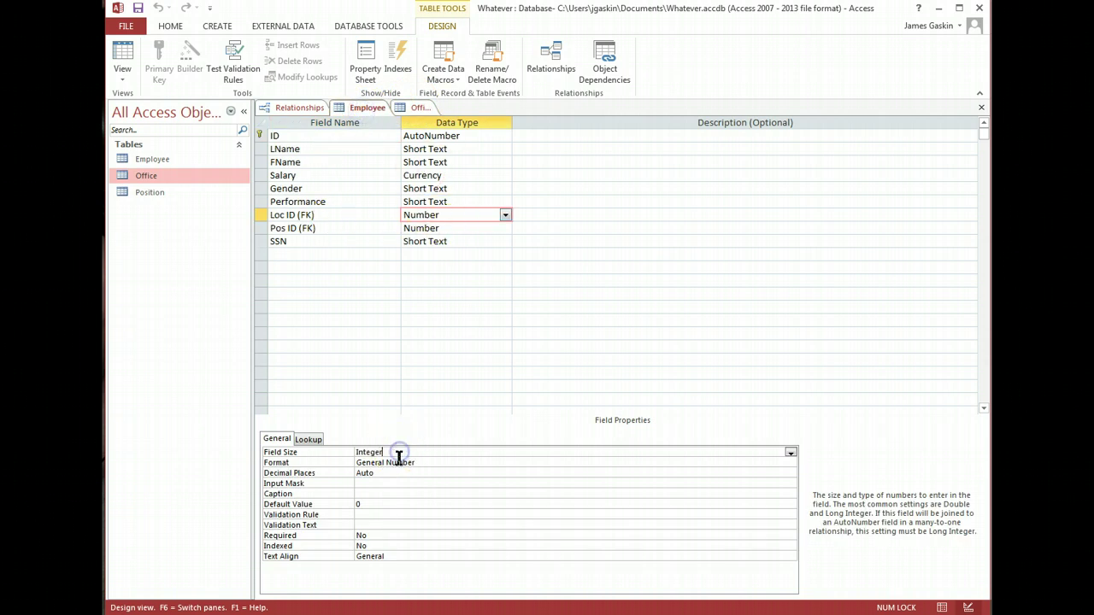
pyautogui.click(791, 453)
pyautogui.click(671, 480)
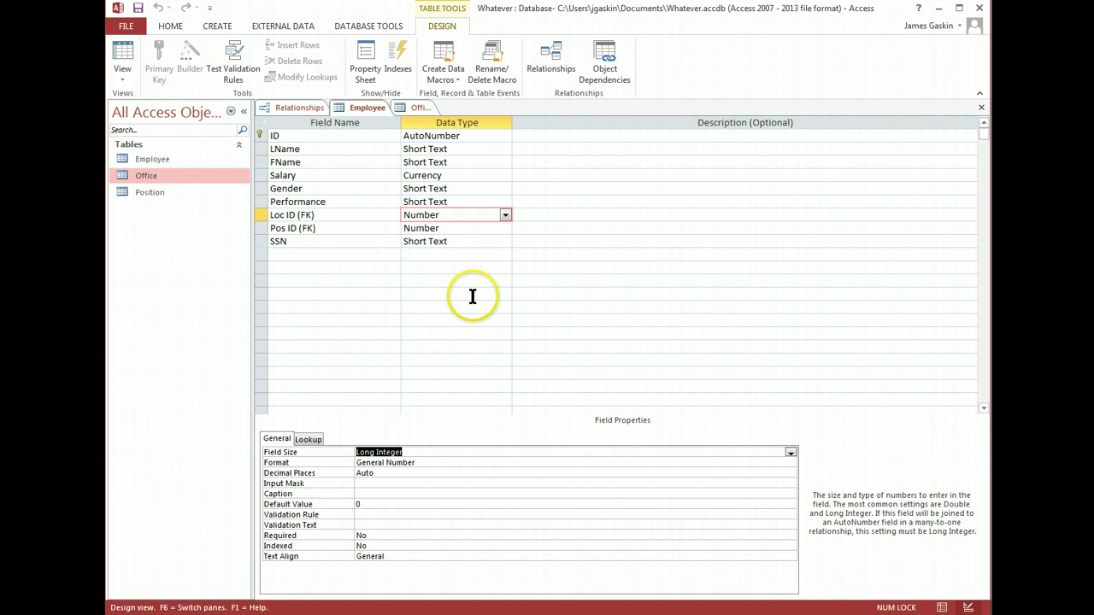
# Step: Set the field size of Pos ID (FK) to Long Integer and save the Employee table, accepting possible data loss
pyautogui.click(485, 228)
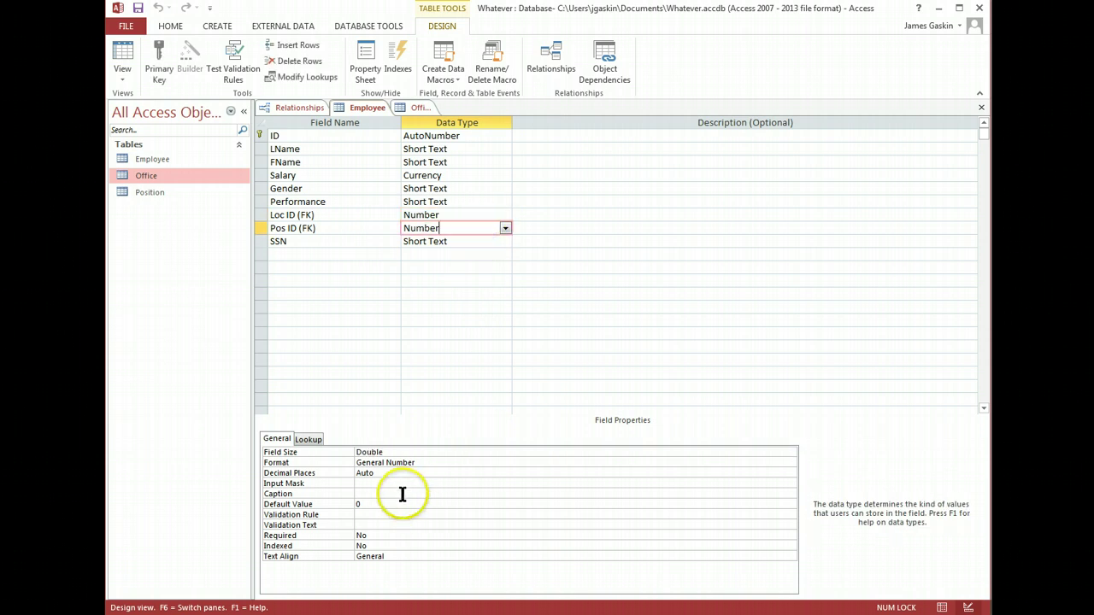
pyautogui.click(393, 453)
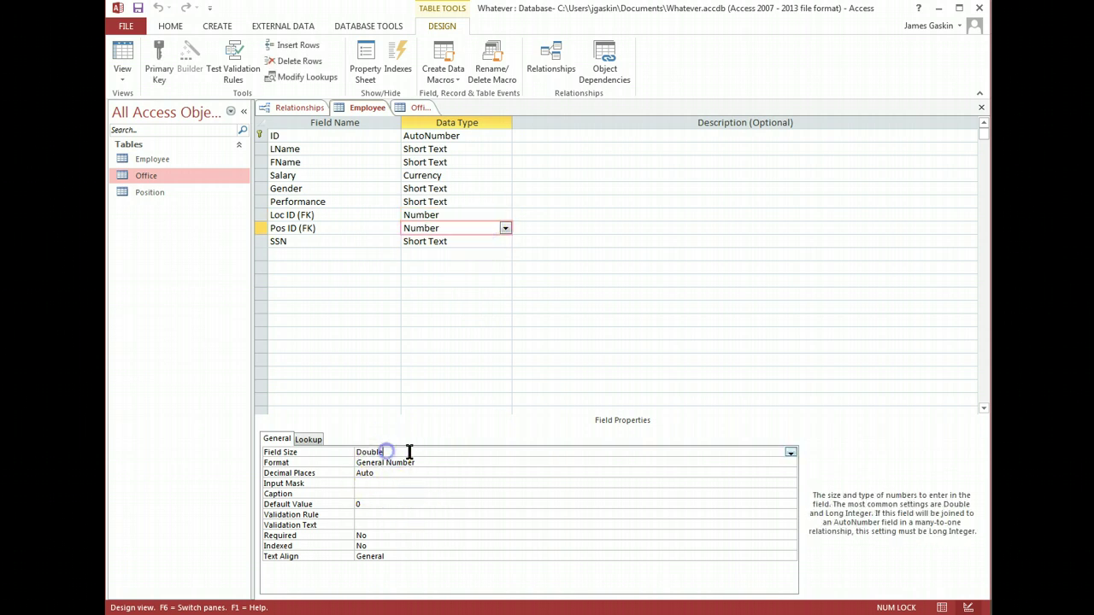
pyautogui.click(790, 453)
pyautogui.click(494, 481)
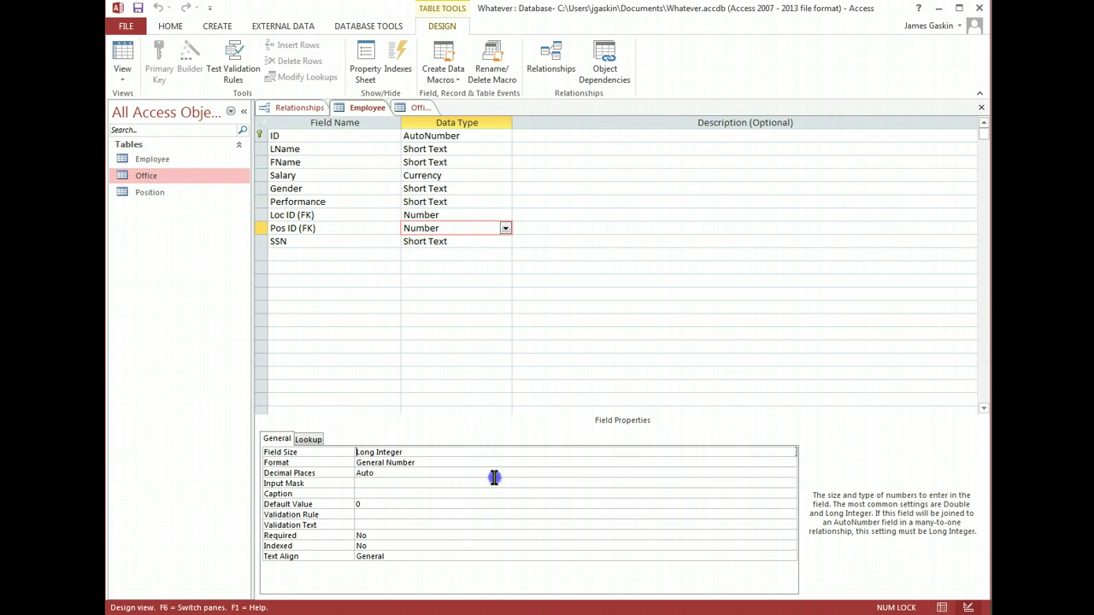
pyautogui.click(137, 7)
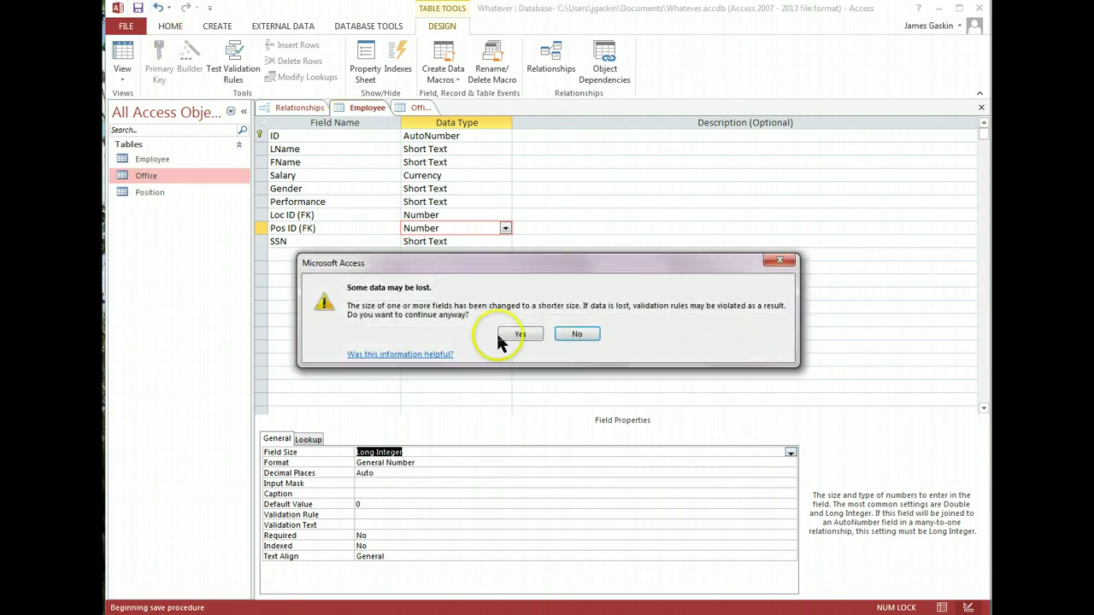
pyautogui.click(521, 334)
# Step: Close the Employee and Office tables, leaving only the relationships layout open
pyautogui.rightClick(366, 108)
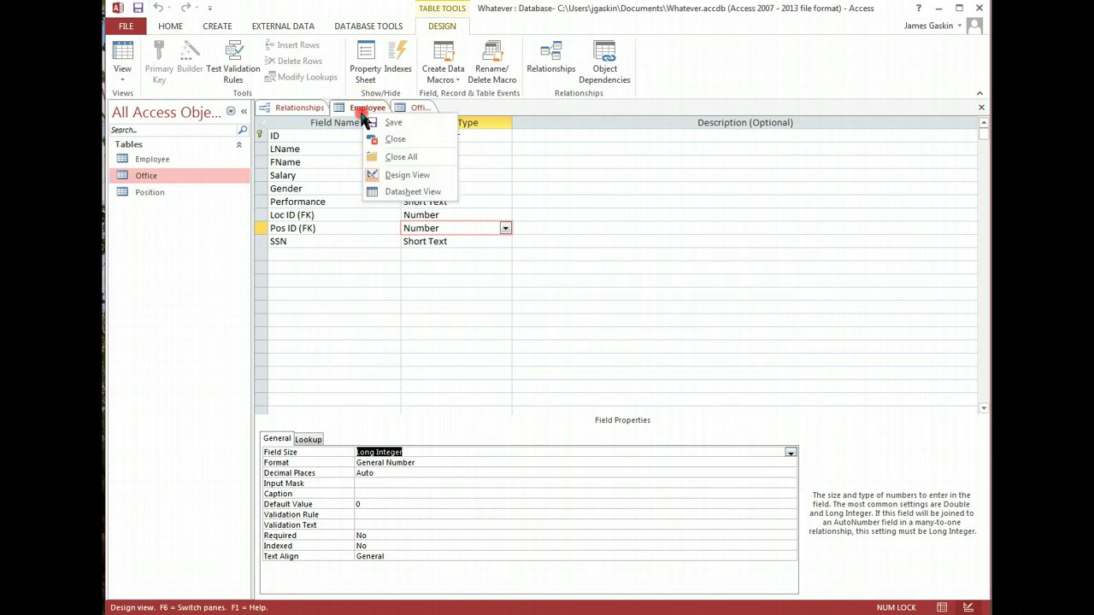
pyautogui.click(396, 140)
pyautogui.rightClick(366, 109)
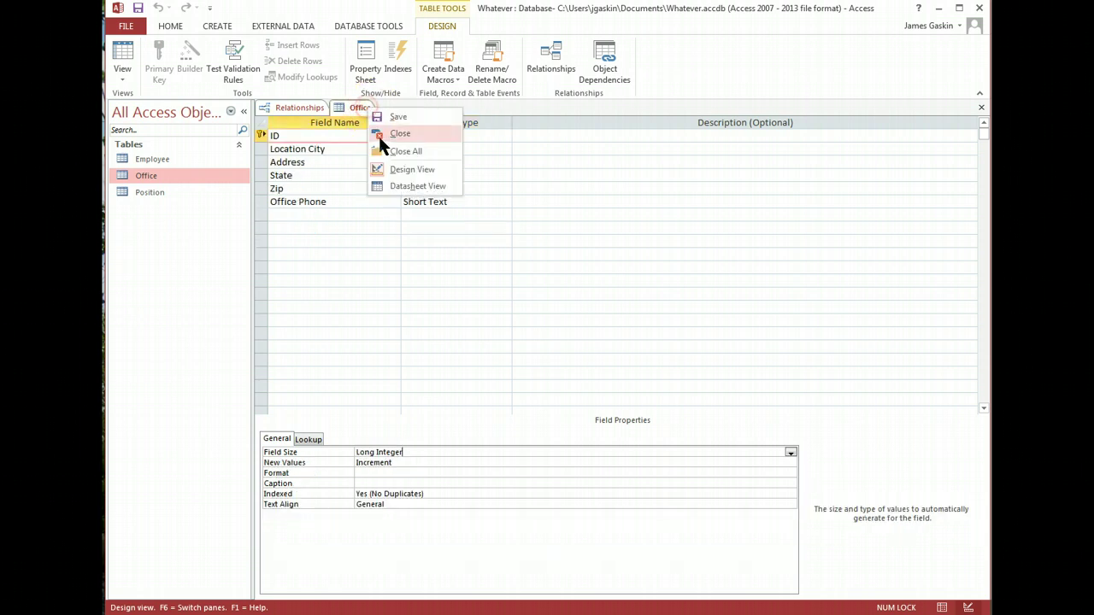
pyautogui.click(378, 137)
# Step: Create a relationship from Office ID to Employee Loc ID (FK) with referential integrity enforced
pyautogui.moveTo(471, 284); pyautogui.dragTo(445, 292)
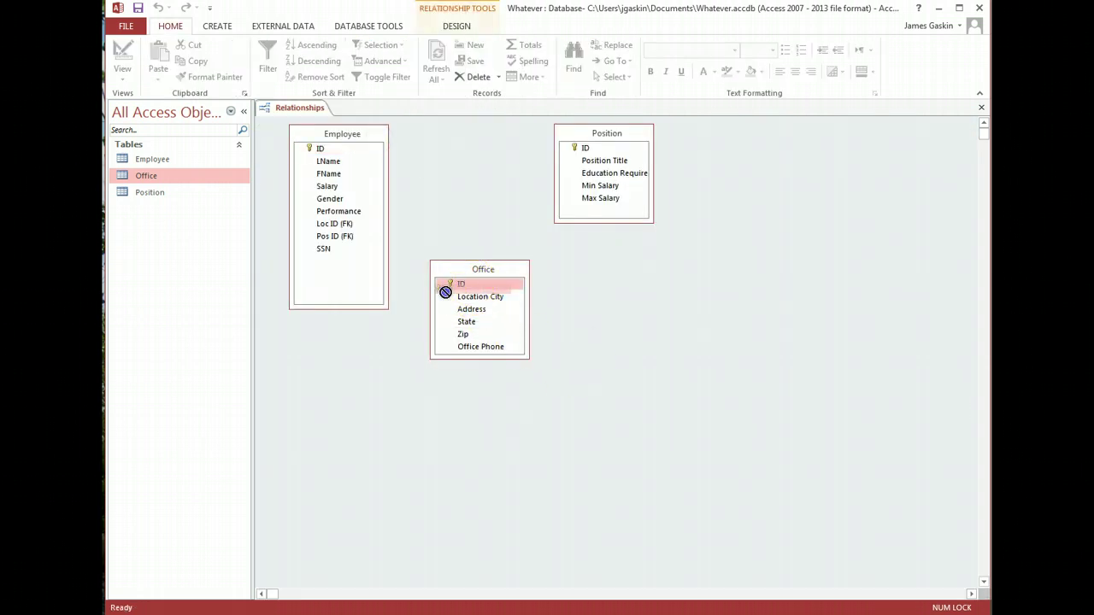
pyautogui.moveTo(342, 227); pyautogui.dragTo(341, 226)
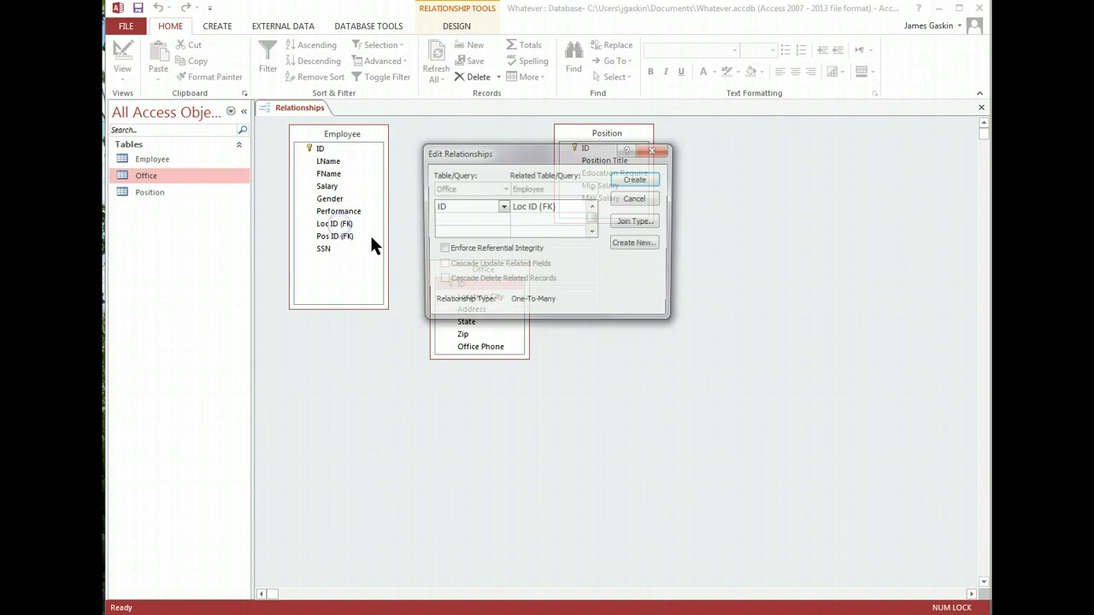
pyautogui.click(441, 249)
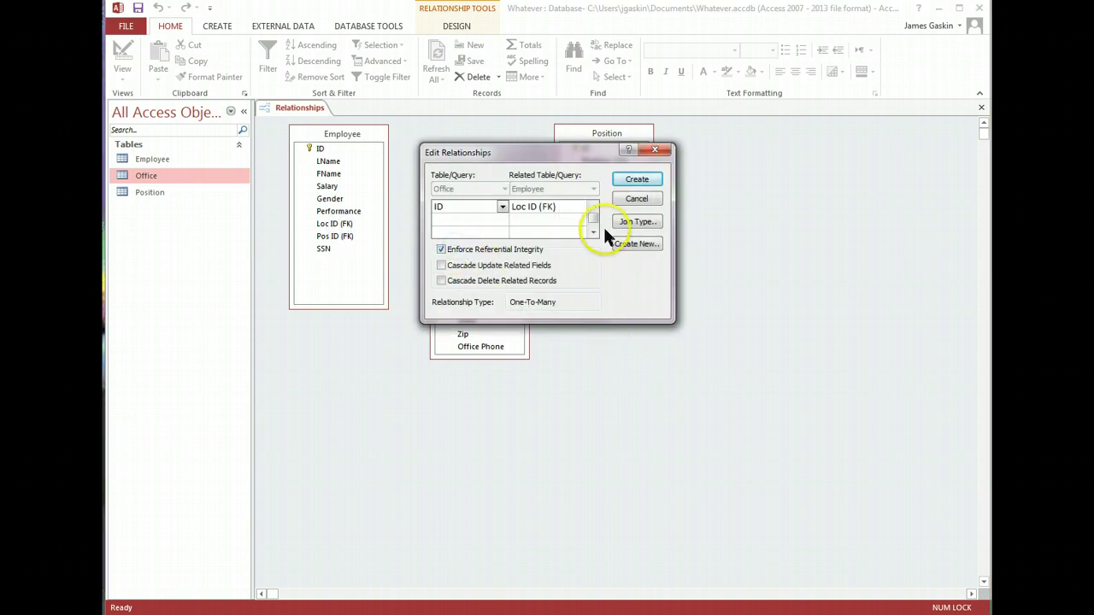
pyautogui.click(636, 179)
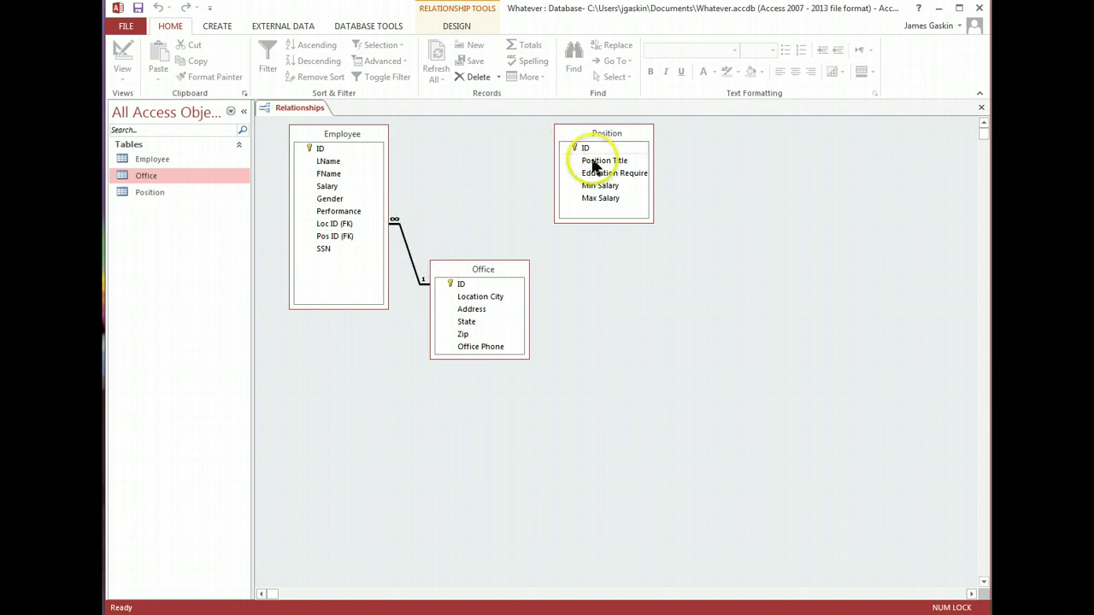
# Step: Create a relationship from Position ID to Employee Pos ID (FK) with referential integrity enforced
pyautogui.moveTo(585, 151); pyautogui.dragTo(397, 211)
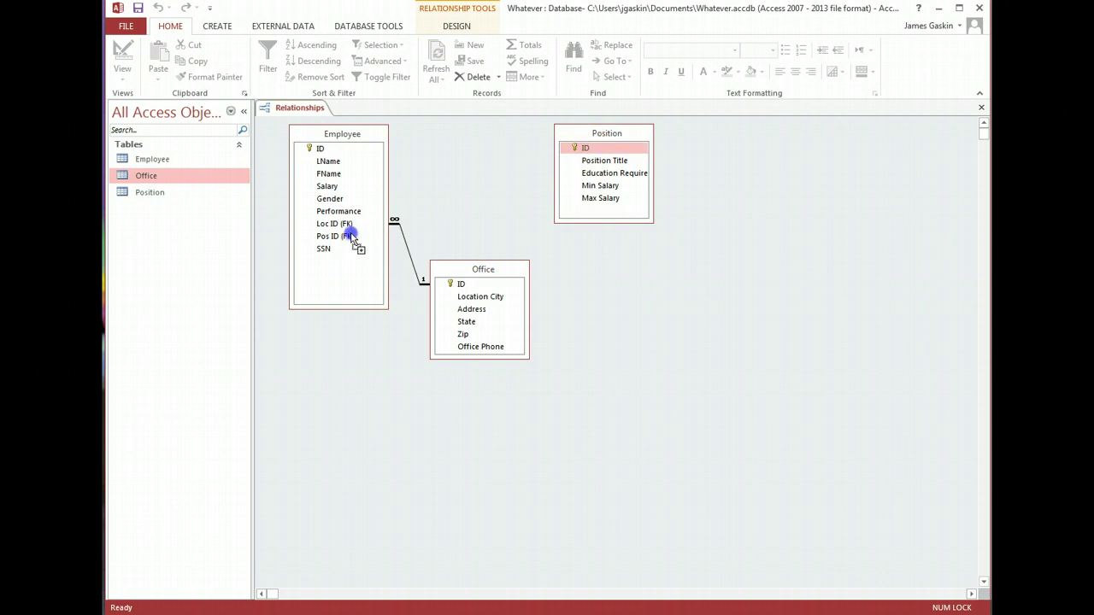
pyautogui.moveTo(348, 240); pyautogui.dragTo(350, 238)
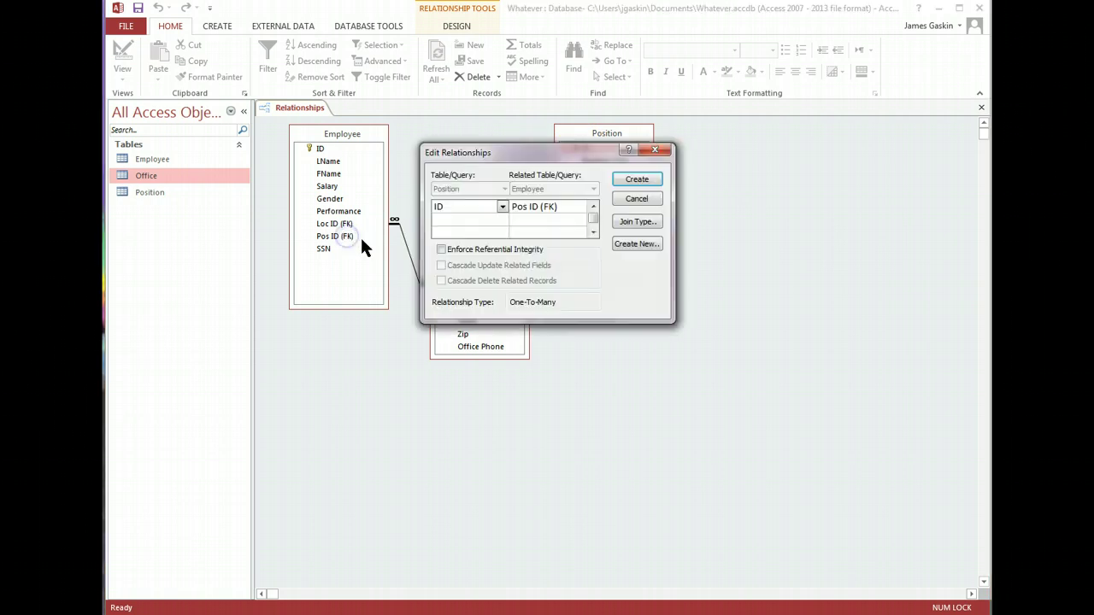
pyautogui.click(461, 249)
pyautogui.click(637, 179)
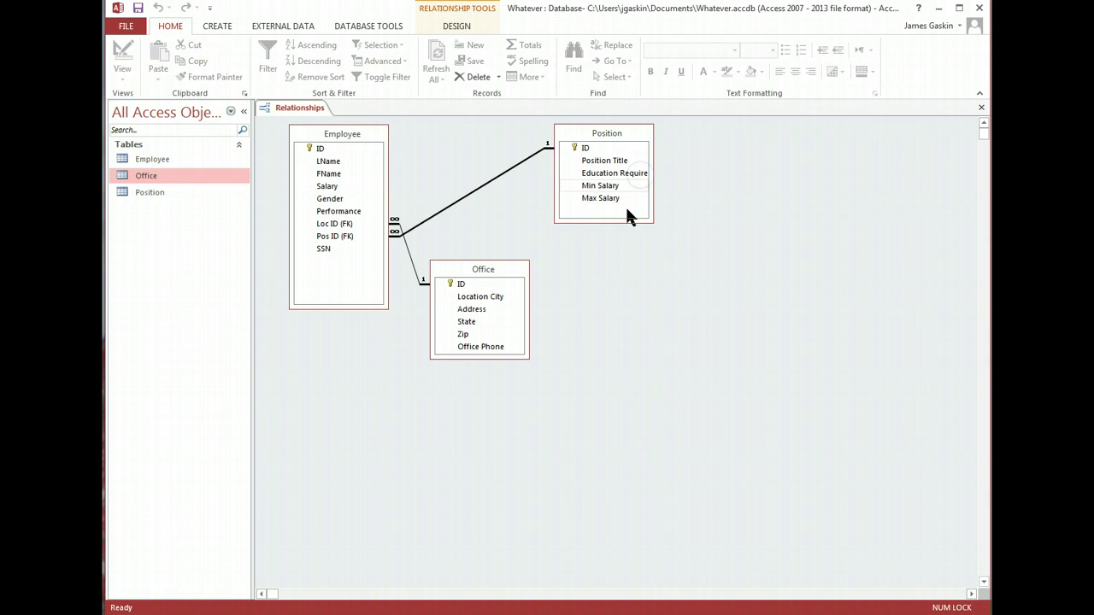
# Step: Rearrange the relationships layout so Office sits beside Employee with Position below Office, keeping the relationship lines from crossing
pyautogui.moveTo(606, 135); pyautogui.dragTo(611, 224)
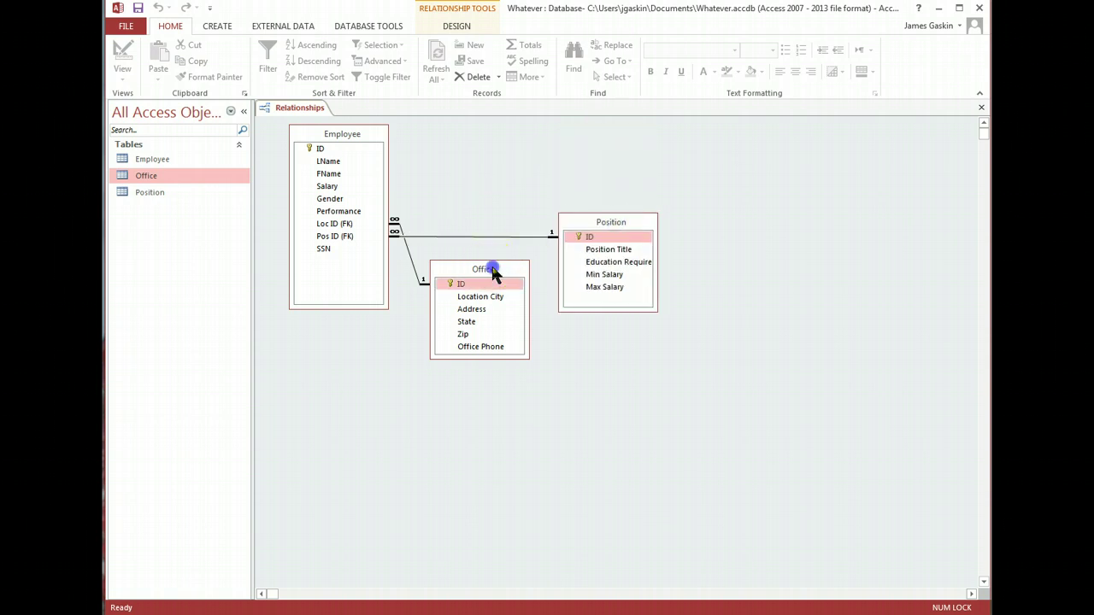
pyautogui.moveTo(491, 269); pyautogui.dragTo(513, 132)
pyautogui.moveTo(603, 223); pyautogui.dragTo(548, 249)
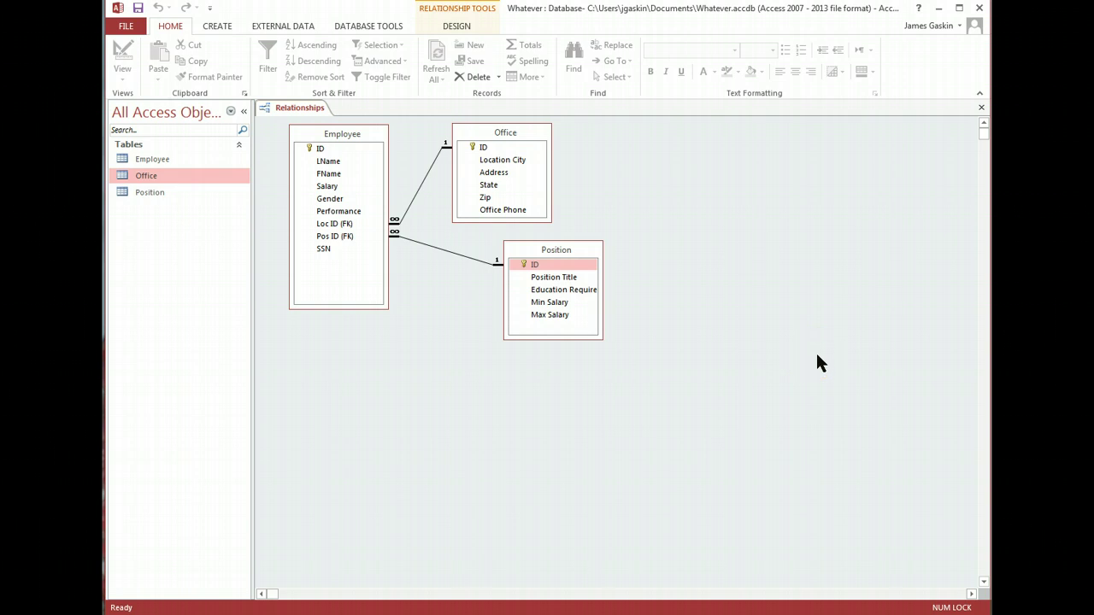
pyautogui.click(697, 322)
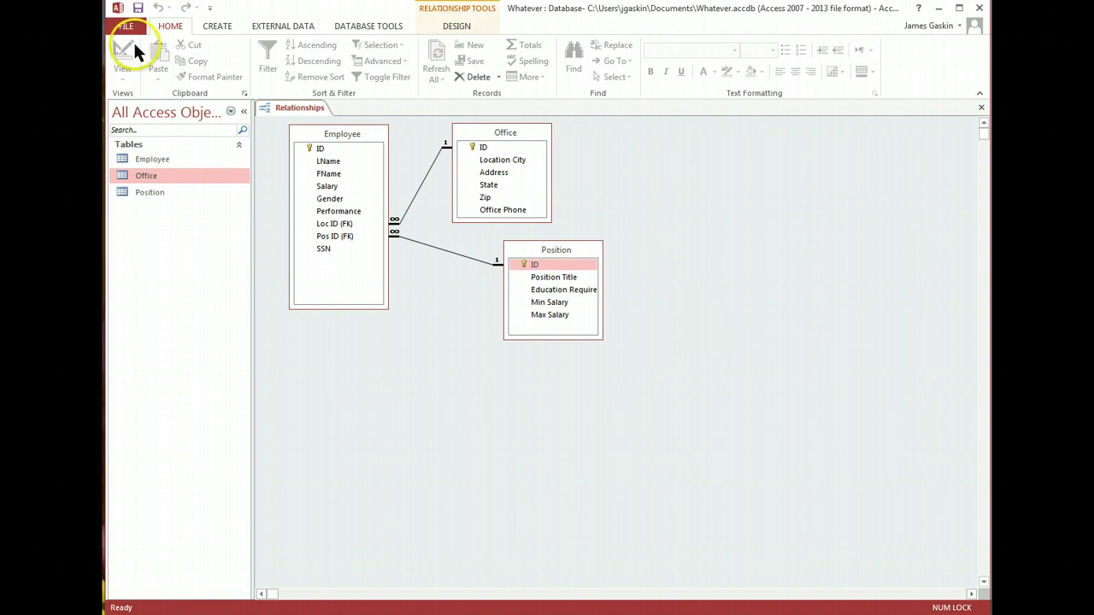